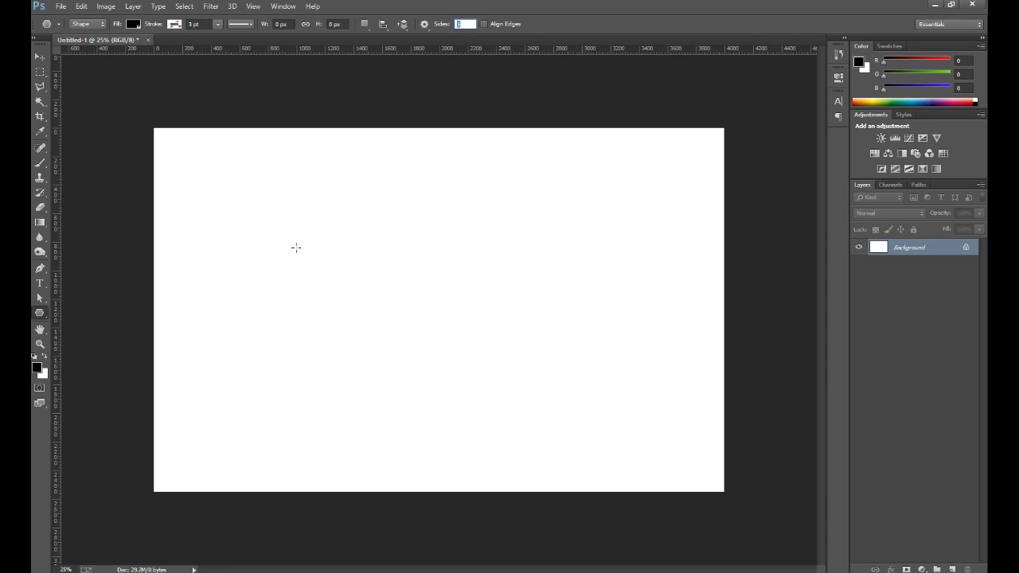
# Draw a black hexagon about 258 by 224 px in the canvas's upper-left area and duplicate it into a tight cluster of three
pyautogui.moveTo(295, 247); pyautogui.dragTo(305, 263)
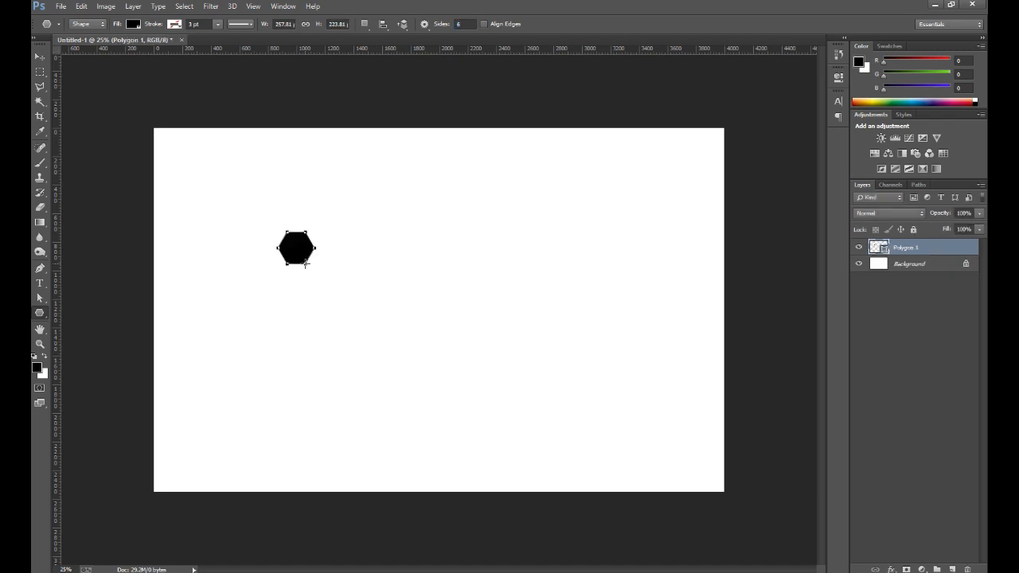
pyautogui.click(40, 57)
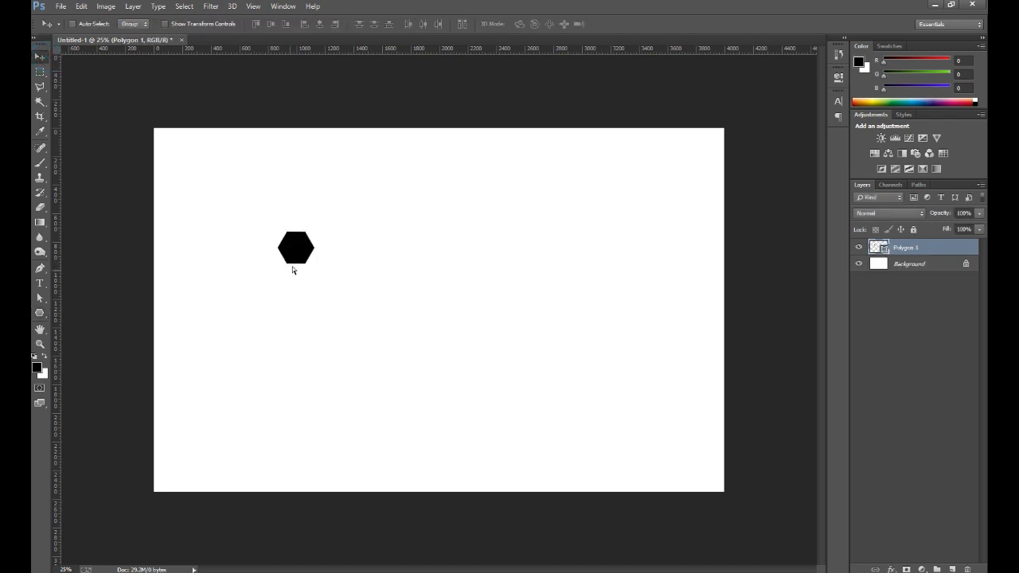
pyautogui.moveTo(296, 252); pyautogui.dragTo(300, 222)
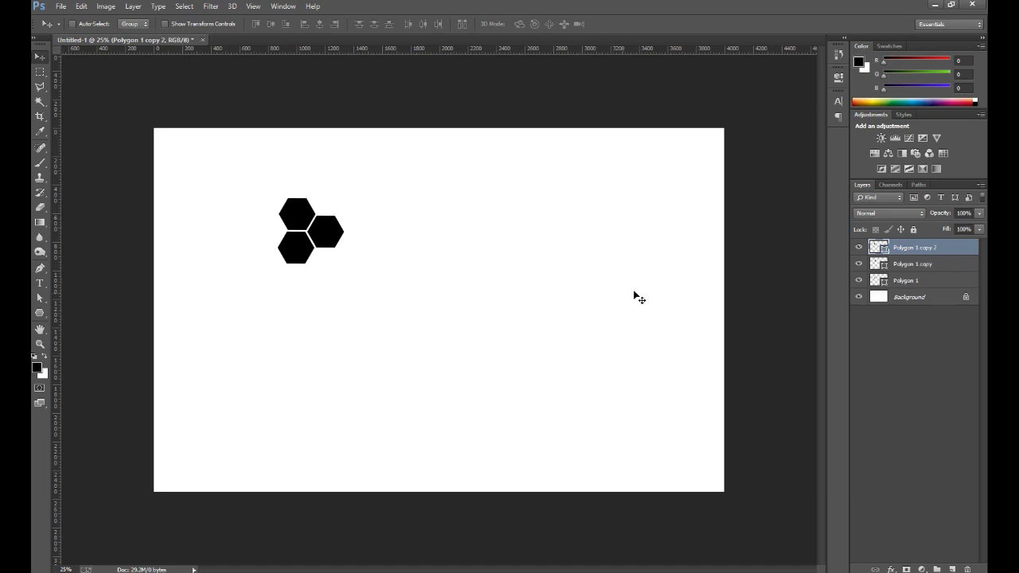
# Merge the three hexagon layers into a single shape layer
pyautogui.keyDown('shift'); pyautogui.click(920, 280); pyautogui.keyUp('shift')
pyautogui.rightClick(916, 279)
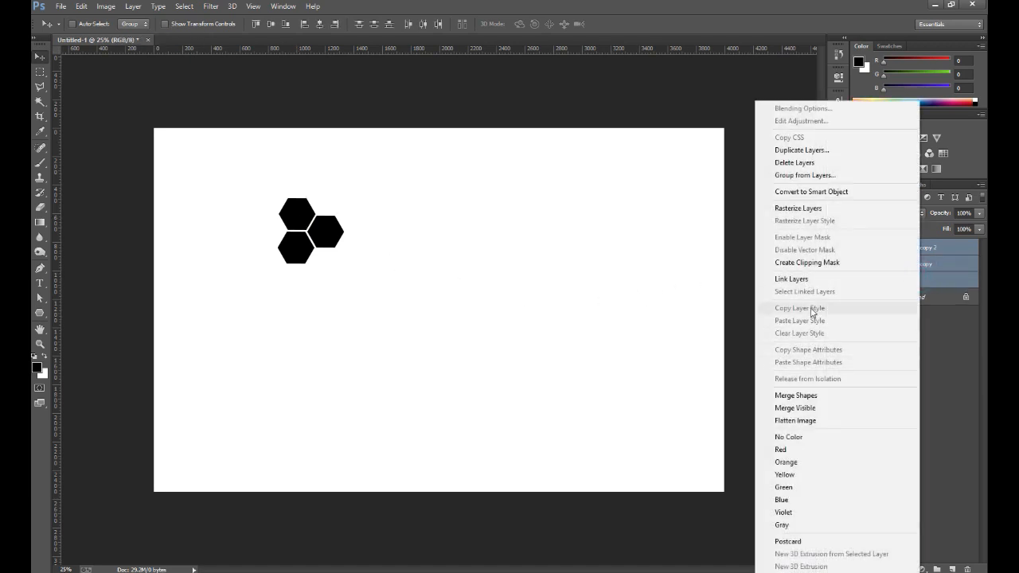
pyautogui.click(814, 395)
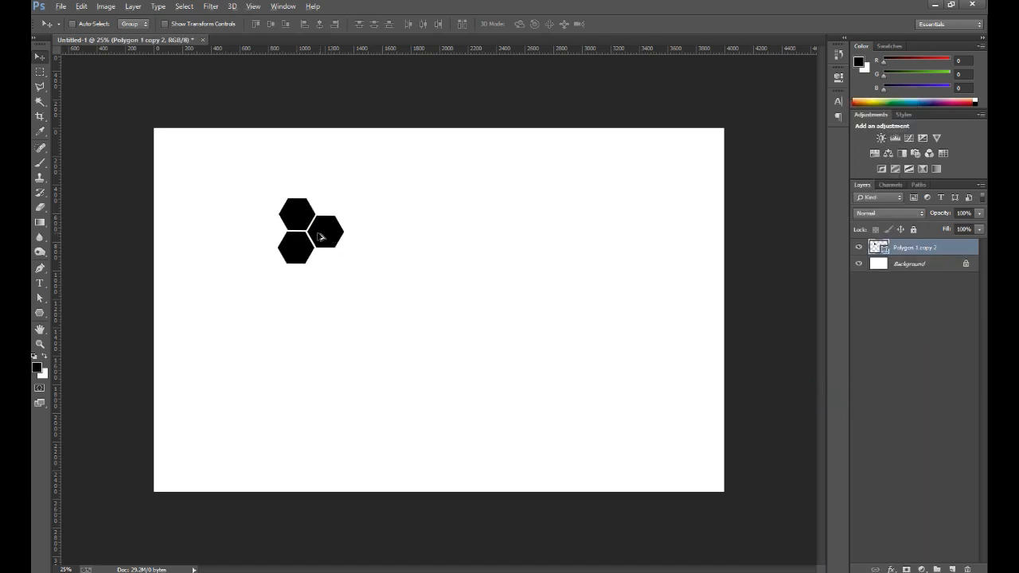
# Duplicate the three-hexagon cluster diagonally down to the right, nudge the copy to even the gap, and merge both shapes
pyautogui.moveTo(318, 236); pyautogui.dragTo(343, 287)
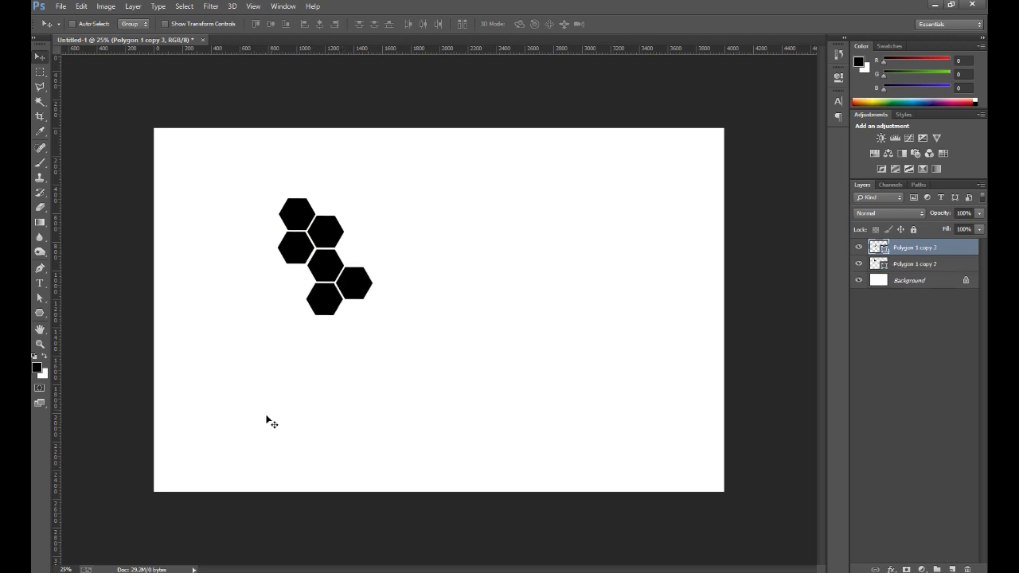
pyautogui.press('Left')
pyautogui.press('Left')
pyautogui.keyDown('shift'); pyautogui.click(961, 265); pyautogui.keyUp('shift')
pyautogui.hotkey('ctrl', 'e')
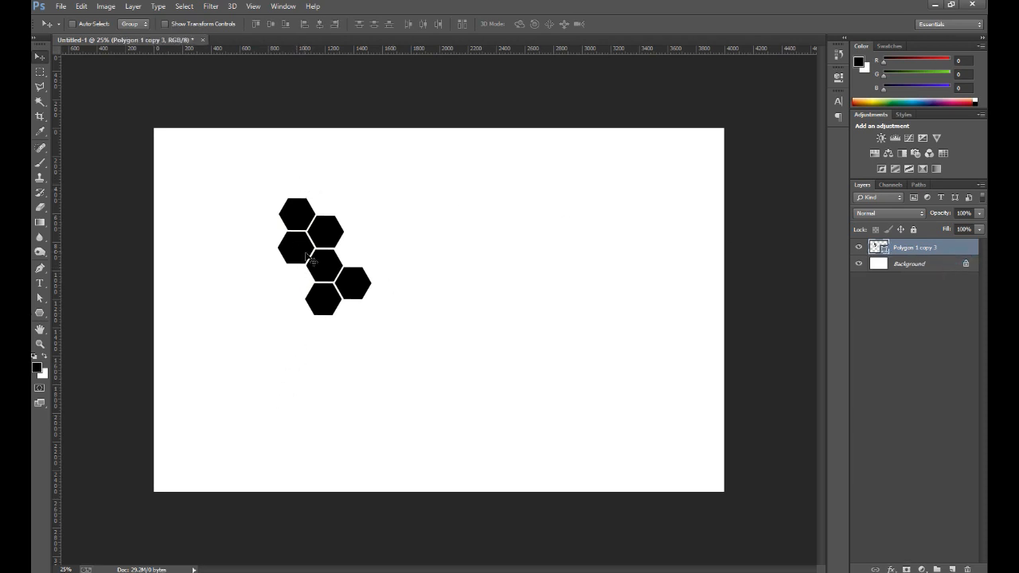
# Duplicate the six-hexagon cluster, fit the copy against its upper-right side, and merge both layers
pyautogui.moveTo(320, 256); pyautogui.dragTo(350, 210)
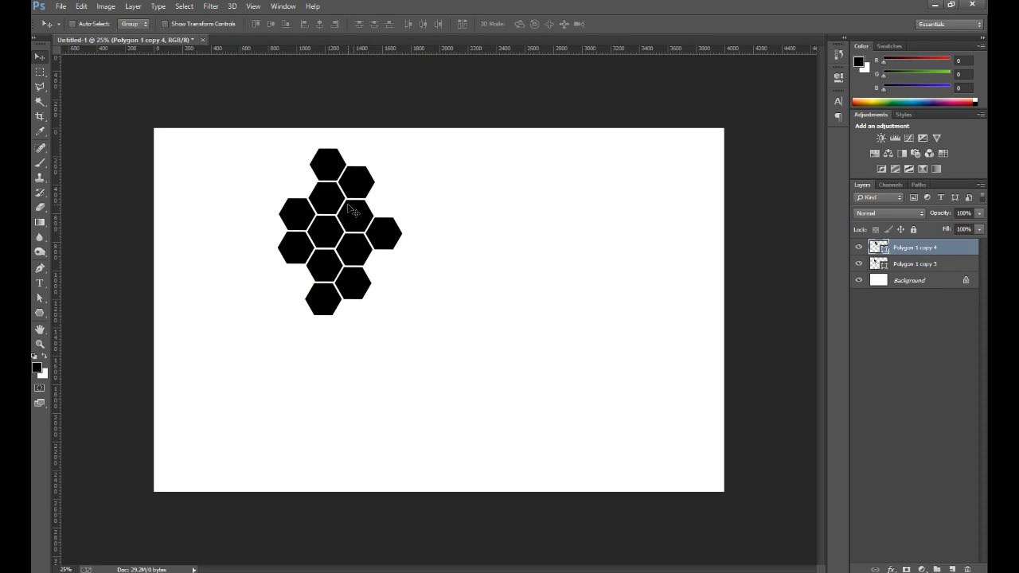
pyautogui.click(933, 265)
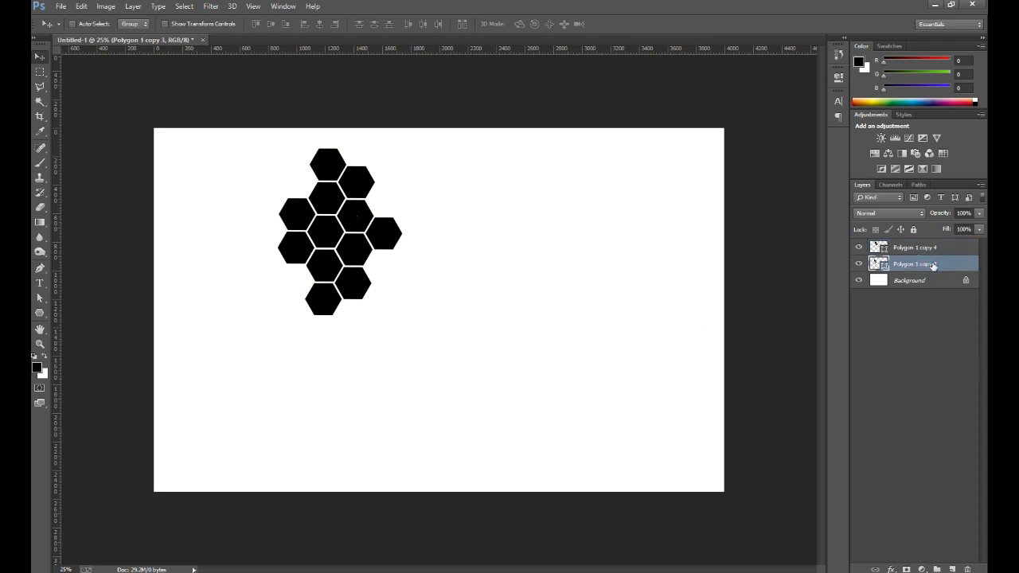
pyautogui.keyDown('shift'); pyautogui.click(934, 253); pyautogui.keyUp('shift')
pyautogui.hotkey('ctrl', 'e')
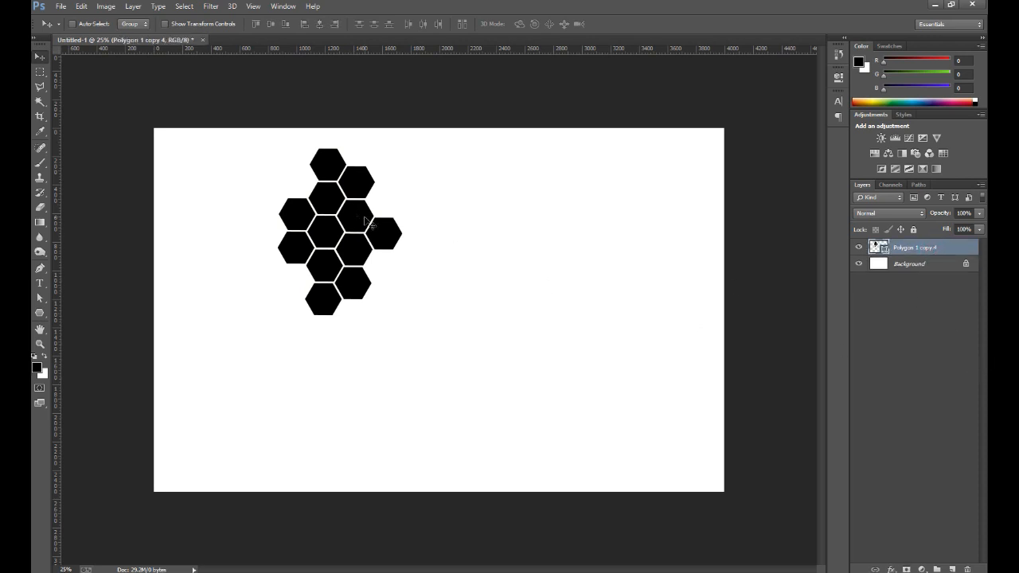
# Extend the honeycomb with one copy to the lower right and another to the upper right, merging each into the shape
pyautogui.moveTo(344, 220); pyautogui.dragTo(398, 321)
pyautogui.hotkey('ctrl', 'e')
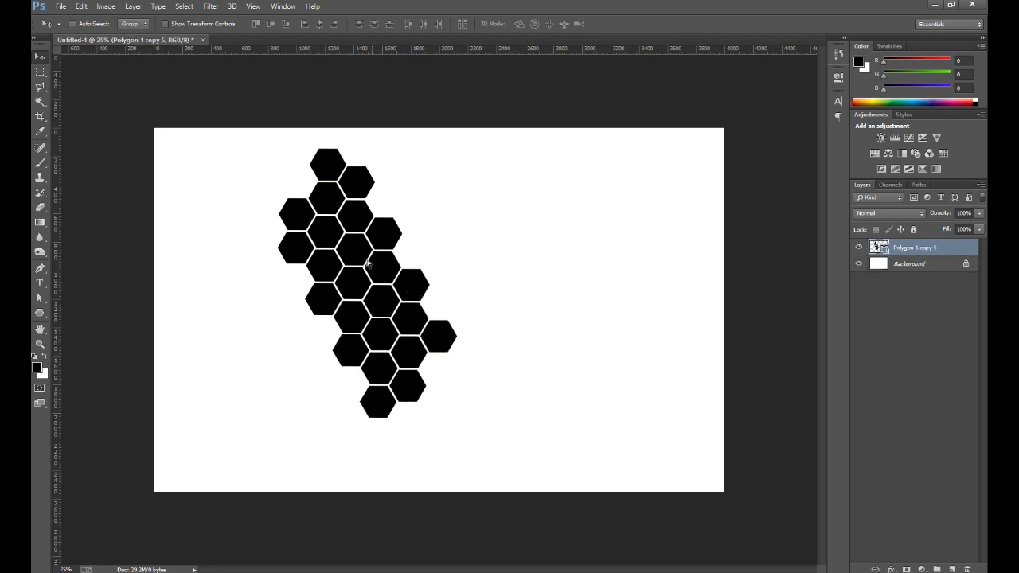
pyautogui.moveTo(378, 229); pyautogui.dragTo(439, 128)
pyautogui.keyDown('shift'); pyautogui.click(963, 265); pyautogui.keyUp('shift')
pyautogui.hotkey('ctrl', 'e')
# Place and merge a copy of the honeycomb along the canvas's upper right, and fit a further copy over the lower right
pyautogui.moveTo(393, 213); pyautogui.dragTo(569, 118)
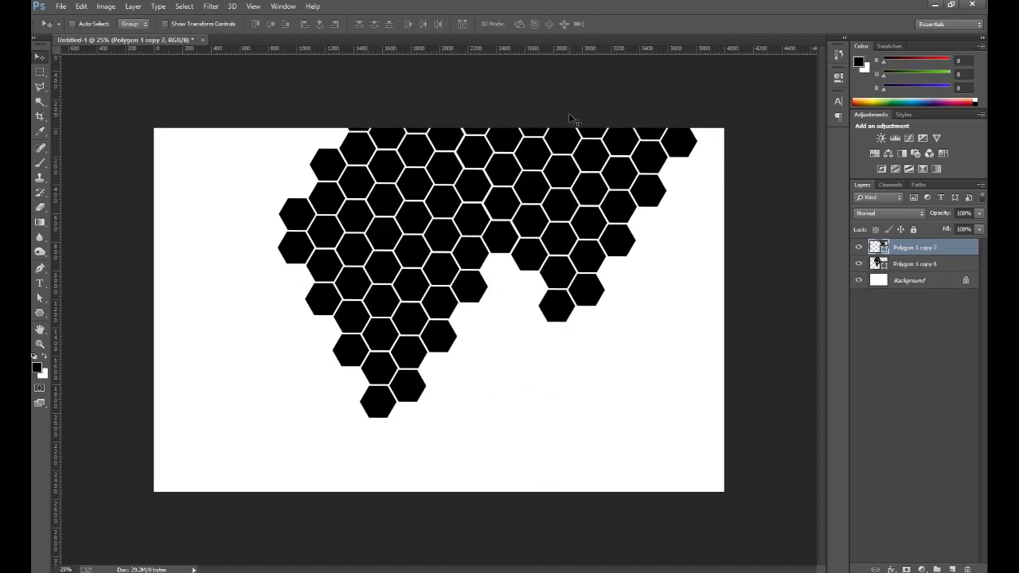
pyautogui.keyDown('shift'); pyautogui.click(960, 265); pyautogui.keyUp('shift')
pyautogui.hotkey('ctrl', 'e')
pyautogui.moveTo(512, 194); pyautogui.dragTo(606, 419)
pyautogui.click(899, 263)
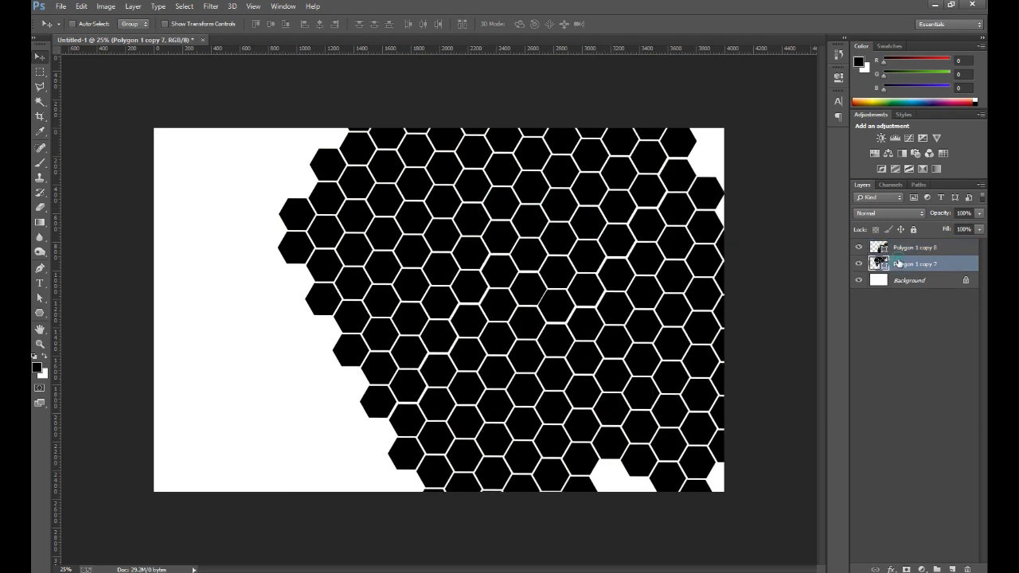
pyautogui.hotkey('ctrl', 'e')
pyautogui.moveTo(549, 294); pyautogui.dragTo(200, 345)
pyautogui.hotkey('ctrl', 'z')
pyautogui.hotkey('ctrl', 'z')
pyautogui.hotkey('ctrl', 'alt', 'z')
pyautogui.hotkey('ctrl', 'alt', 'z')
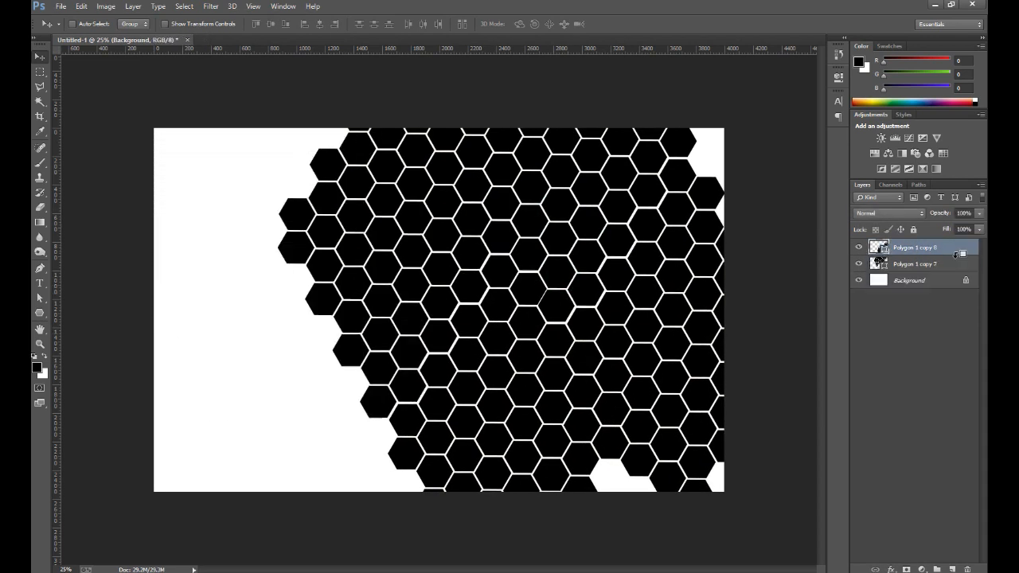
# Merge the two honeycomb layers, and fill the canvas's left side with a duplicate merged into the same shape
pyautogui.keyDown('shift'); pyautogui.click(935, 267); pyautogui.keyUp('shift')
pyautogui.hotkey('ctrl', 'e')
pyautogui.rightClick(972, 247)
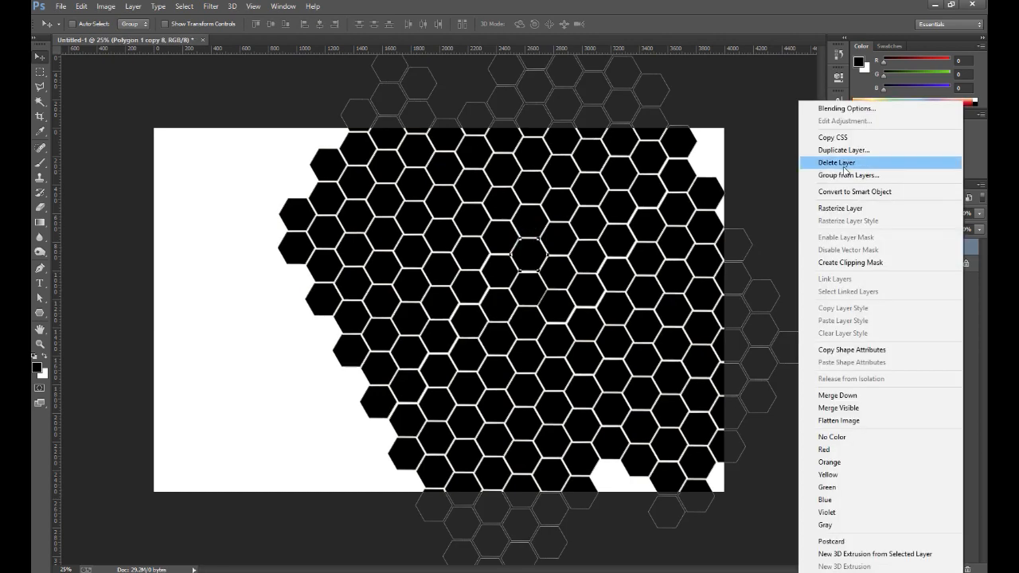
pyautogui.click(843, 150)
pyautogui.click(596, 177)
pyautogui.moveTo(563, 247); pyautogui.dragTo(174, 388)
pyautogui.hotkey('shift', 'Right')
pyautogui.hotkey('shift', 'Right')
pyautogui.hotkey('shift', 'Right')
pyautogui.keyDown('shift'); pyautogui.click(913, 266); pyautogui.keyUp('shift')
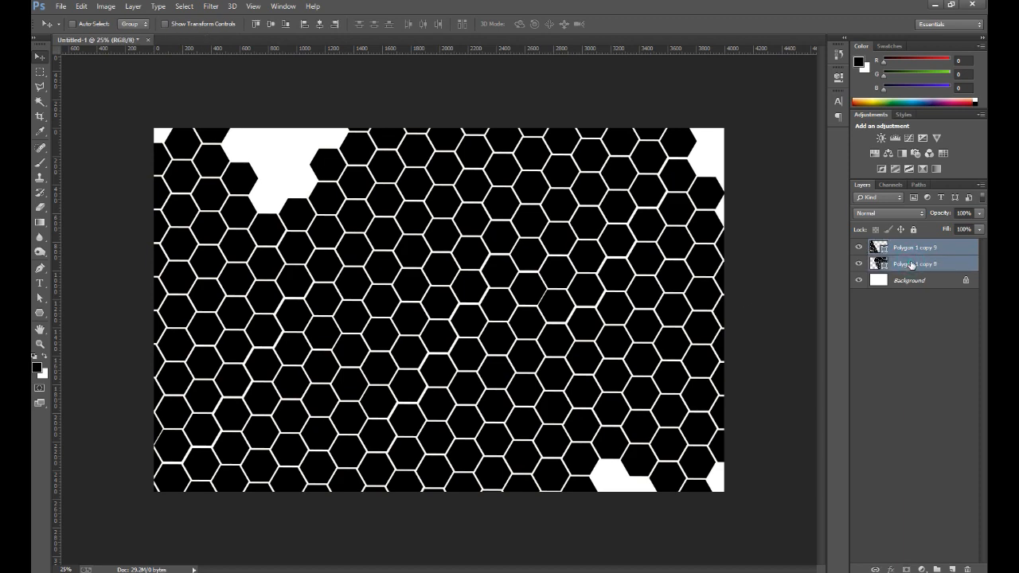
pyautogui.hotkey('ctrl', 'e')
# Duplicate the merged honeycomb layer and align the copy so it fills the gap near the canvas's upper-left edge
pyautogui.rightClick(963, 253)
pyautogui.click(854, 152)
pyautogui.press('Return')
pyautogui.moveTo(355, 159); pyautogui.dragTo(282, 289)
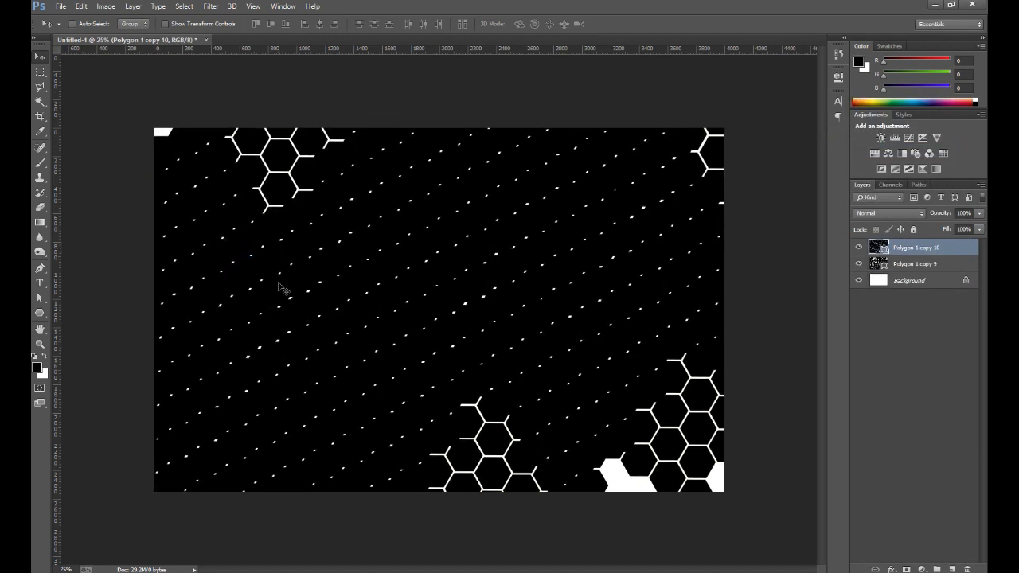
pyautogui.hotkey('ctrl', '-')
pyautogui.hotkey('ctrl', '-')
pyautogui.hotkey('ctrl', '-')
pyautogui.moveTo(380, 348); pyautogui.dragTo(411, 199)
pyautogui.moveTo(397, 250); pyautogui.dragTo(398, 250)
pyautogui.hotkey('ctrl', '+')
pyautogui.hotkey('ctrl', '+')
pyautogui.hotkey('ctrl', '+')
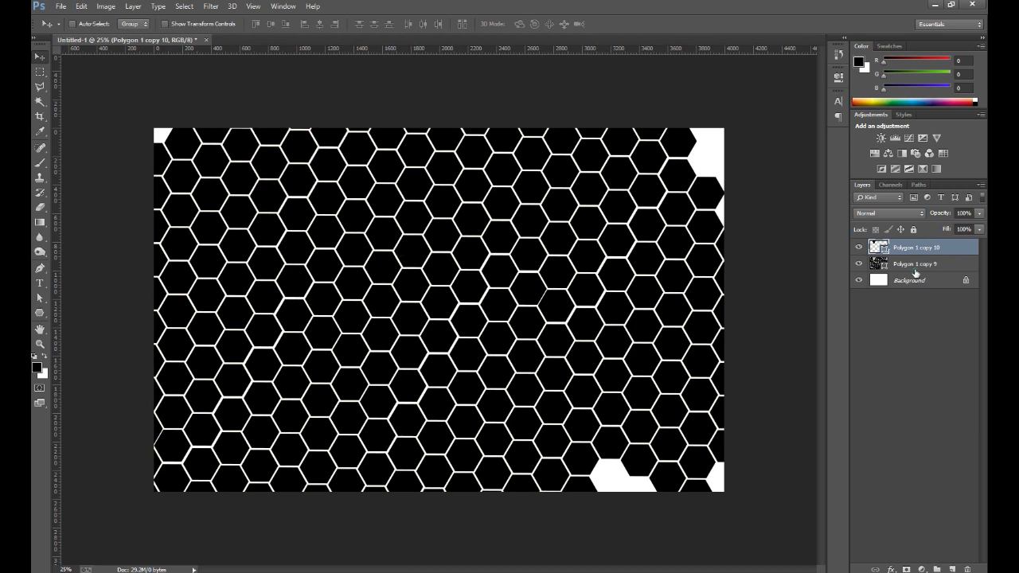
# Duplicate the Polygon 1 copy 10 layer and fit the copy over the white gap in the canvas's upper-right corner
pyautogui.rightClick(952, 251)
pyautogui.click(830, 149)
pyautogui.press('Return')
pyautogui.moveTo(237, 125); pyautogui.dragTo(702, 143)
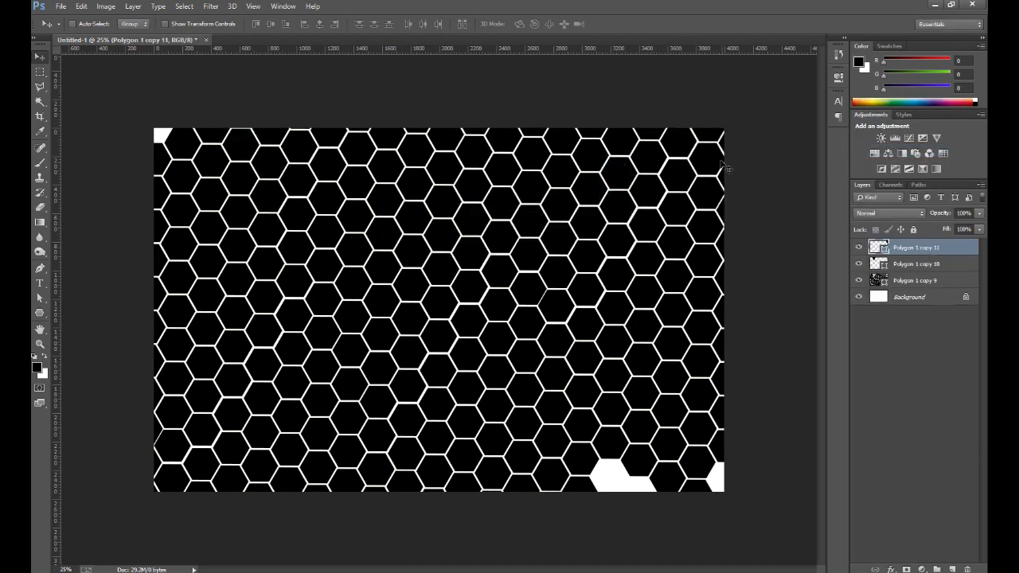
# Duplicate the Polygon 1 copy 11 layer and fit the copy over the white gaps in the canvas's lower-right area
pyautogui.rightClick(948, 248)
pyautogui.click(818, 146)
pyautogui.press('Return')
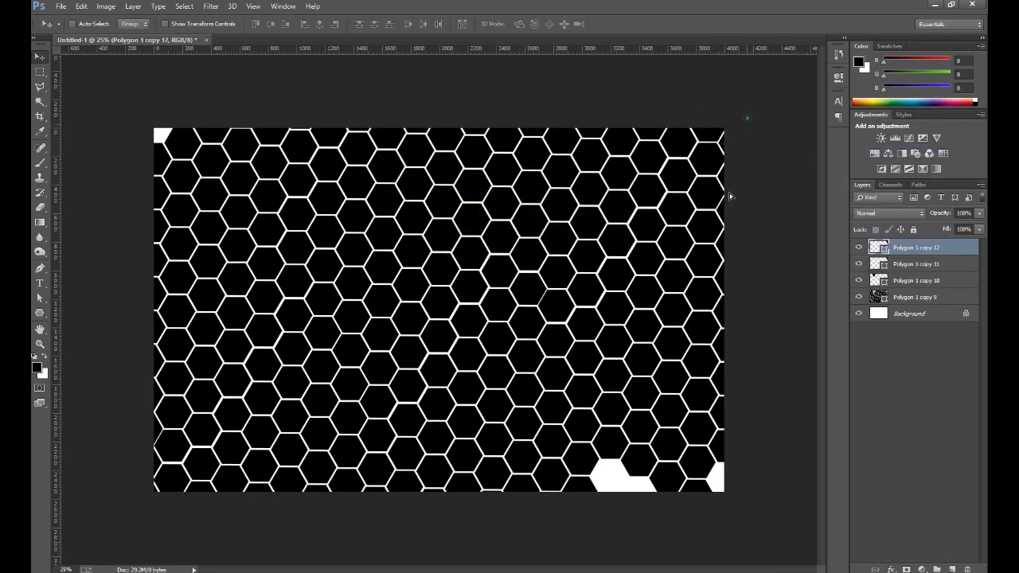
pyautogui.hotkey('ctrl', '-')
pyautogui.hotkey('ctrl', '-')
pyautogui.hotkey('ctrl', '-')
pyautogui.moveTo(661, 194); pyautogui.dragTo(654, 471)
pyautogui.hotkey('ctrl', '+')
pyautogui.hotkey('ctrl', '+')
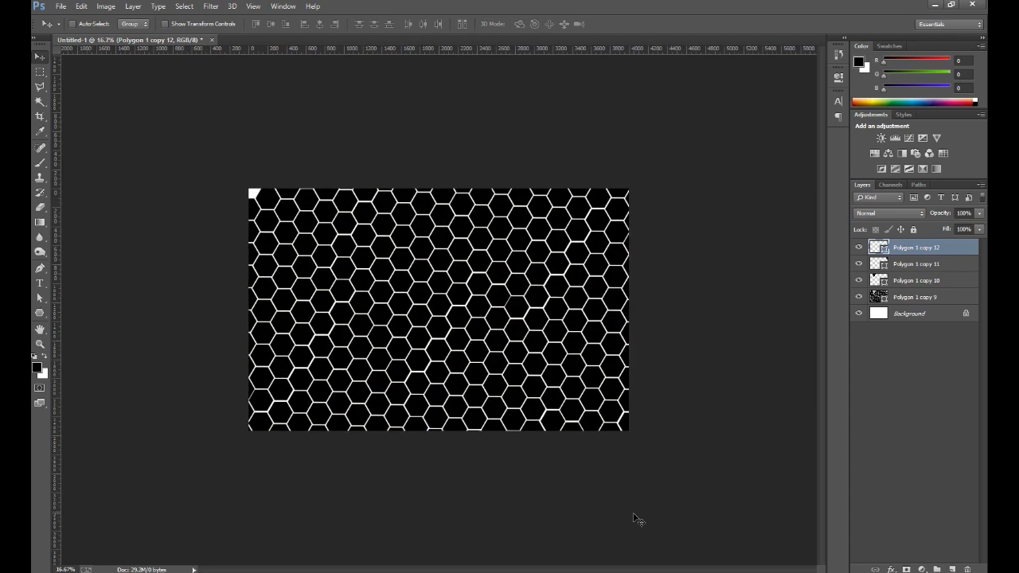
# Duplicate the Polygon 1 copy 12 layer and fit the copy over the small gap in the canvas's upper-left corner
pyautogui.click(920, 300)
pyautogui.click(933, 264)
pyautogui.rightClick(939, 250)
pyautogui.click(874, 155)
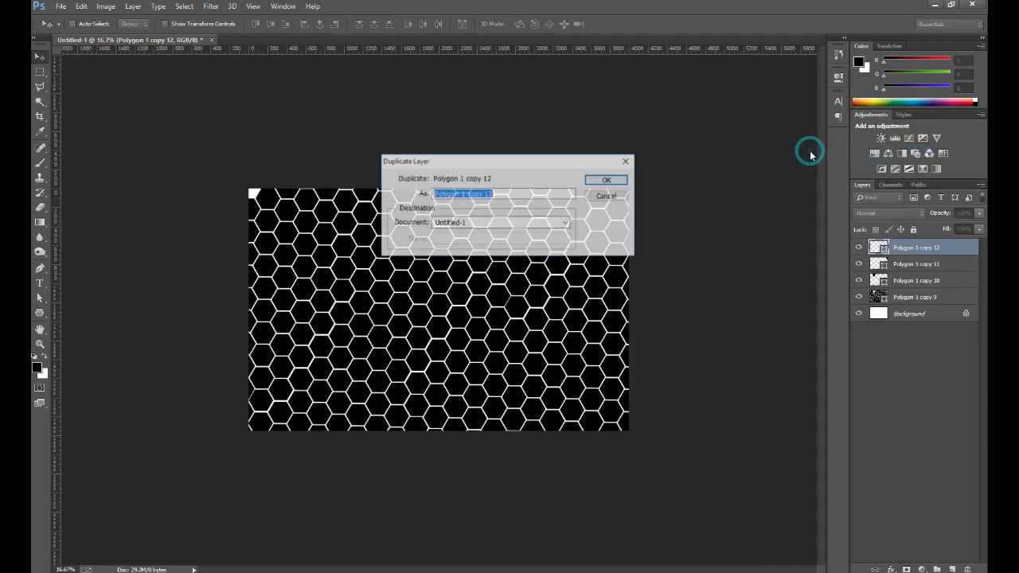
pyautogui.press('Return')
pyautogui.moveTo(707, 453); pyautogui.dragTo(392, 128)
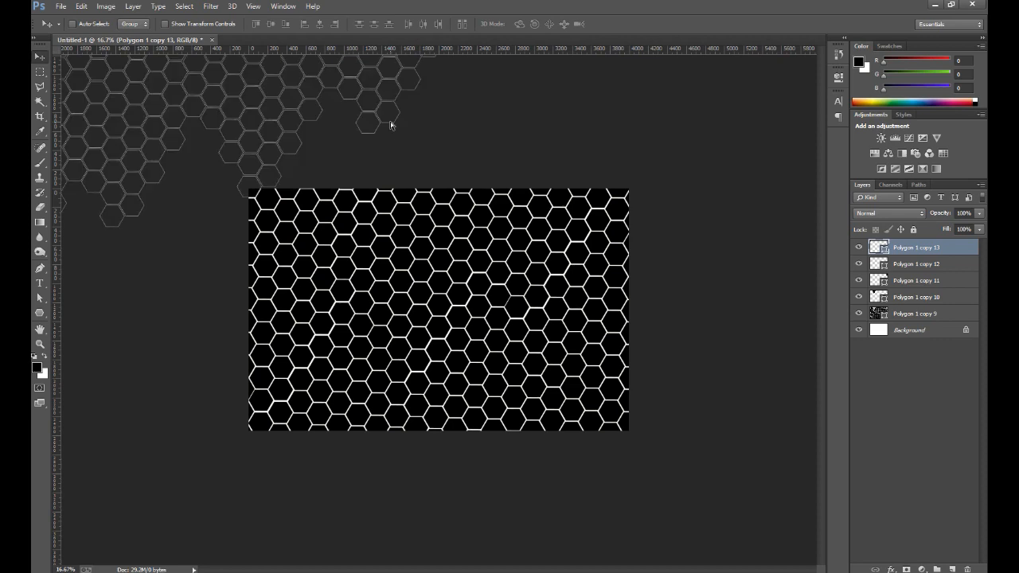
pyautogui.hotkey('ctrl', '0')
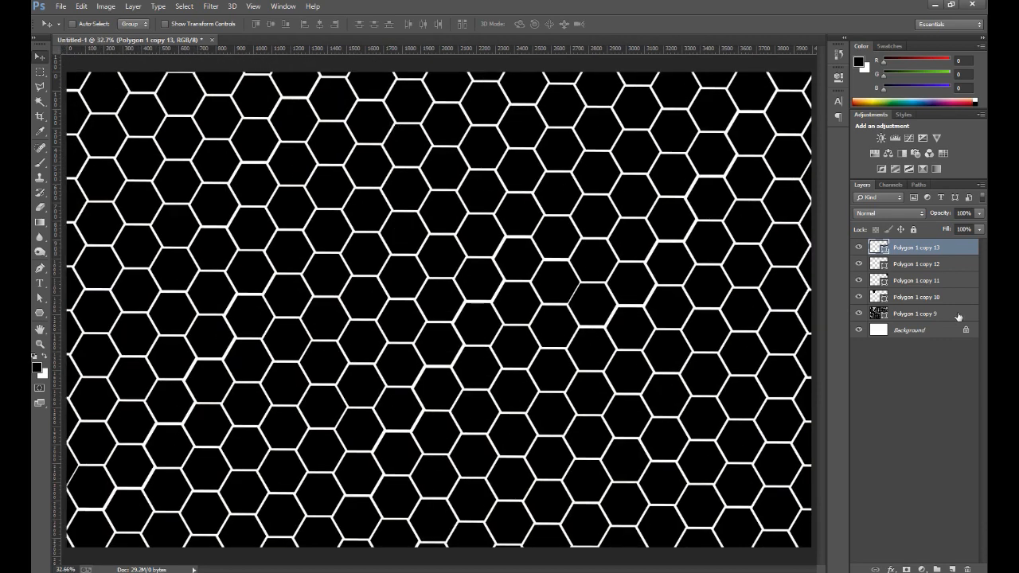
# Merge all five hexagon layers above the Background into one shape layer
pyautogui.keyDown('shift'); pyautogui.click(958, 316); pyautogui.keyUp('shift')
pyautogui.rightClick(957, 316)
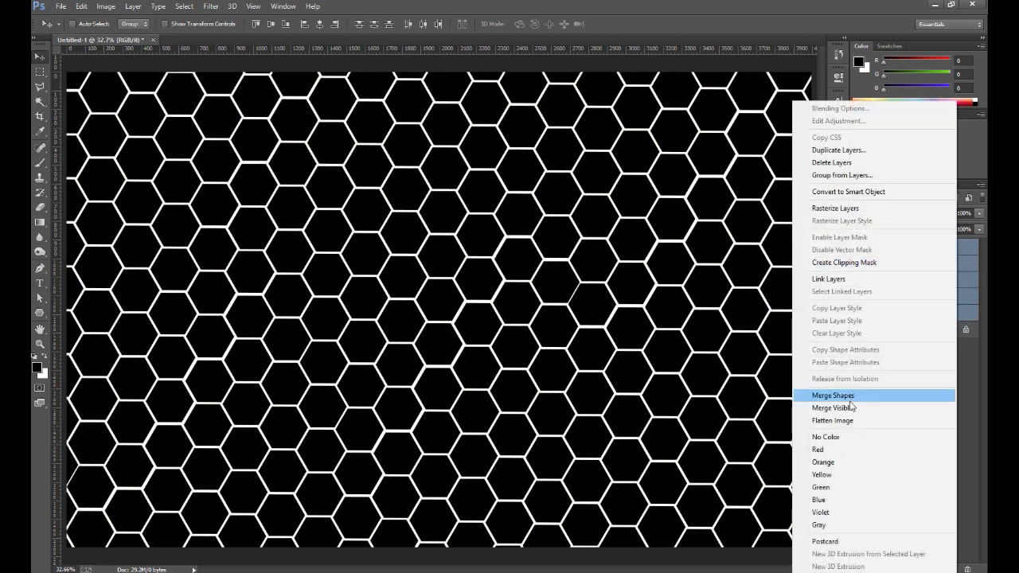
pyautogui.click(848, 396)
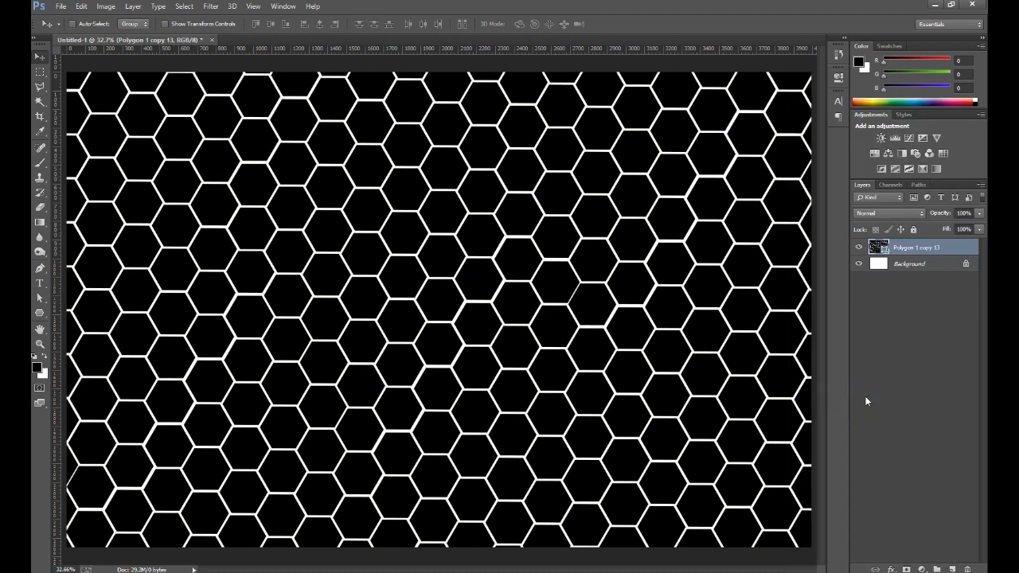
pyautogui.hotkey('ctrl', '-')
pyautogui.hotkey('ctrl', '-')
pyautogui.hotkey('ctrl', '0')
pyautogui.hotkey('ctrl', '-')
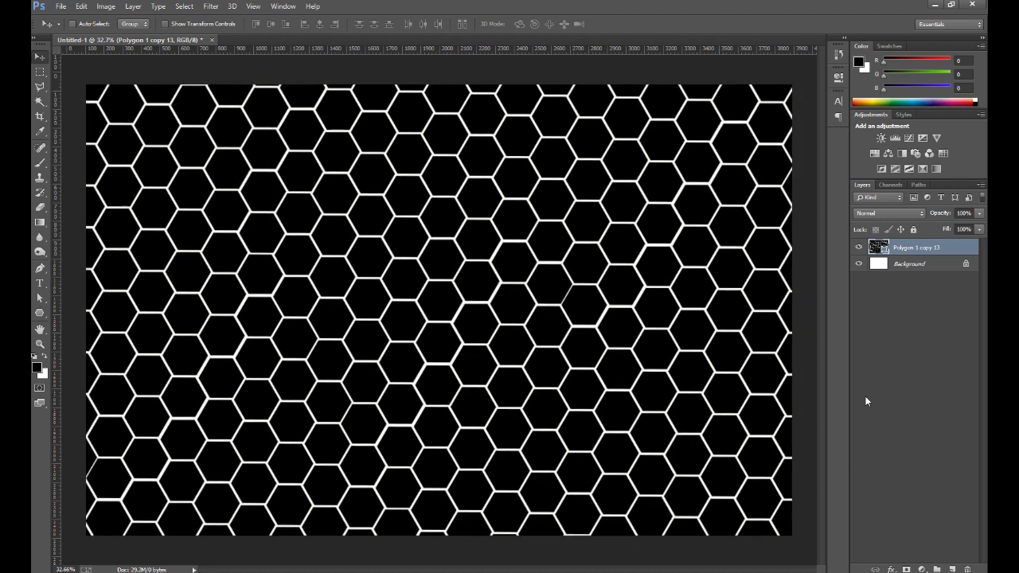
pyautogui.hotkey('ctrl', '-')
pyautogui.hotkey('ctrl', '-')
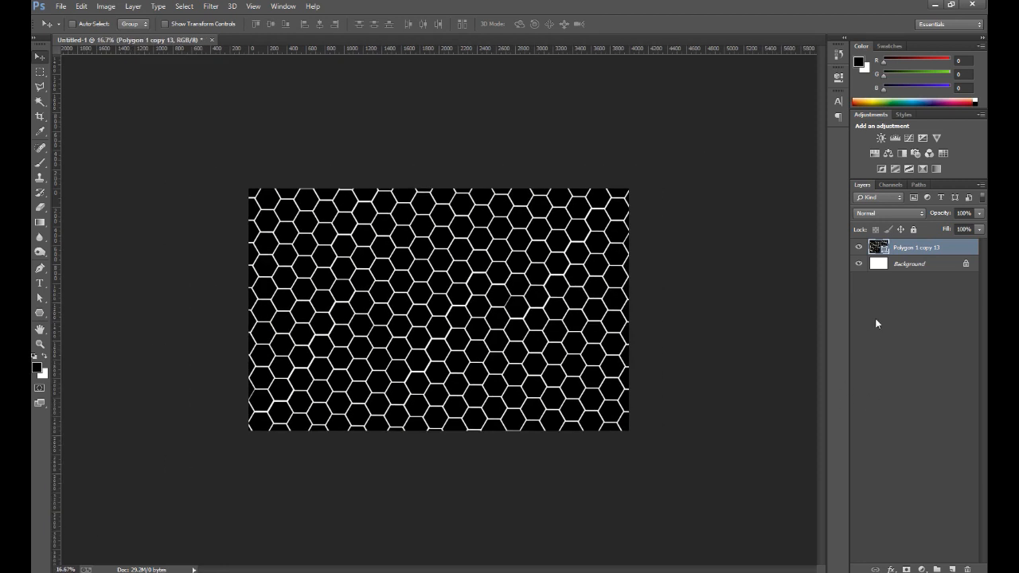
# Add a new empty layer and place it between the honeycomb layer and the Background
pyautogui.click(950, 568)
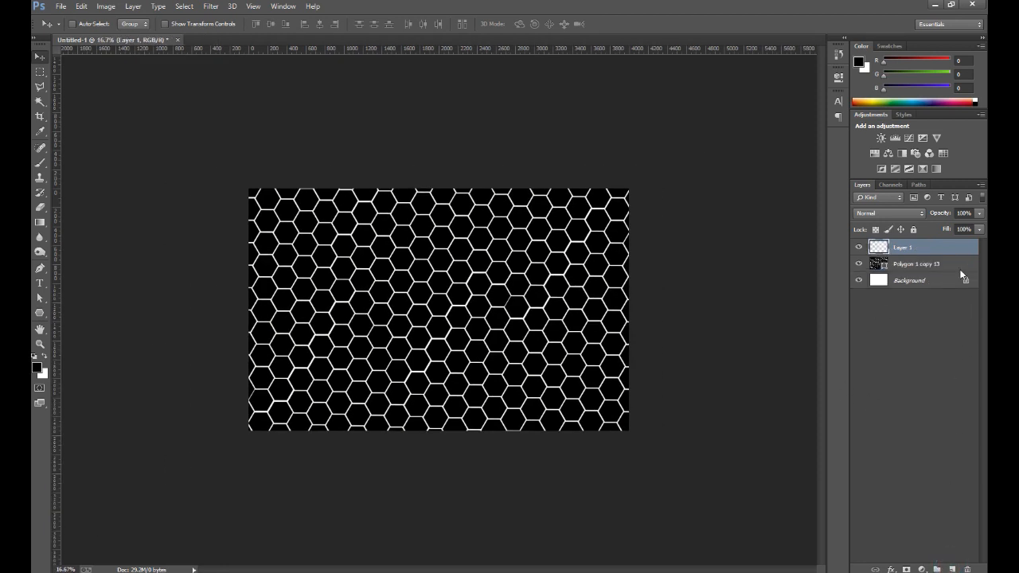
pyautogui.moveTo(951, 253); pyautogui.dragTo(951, 263)
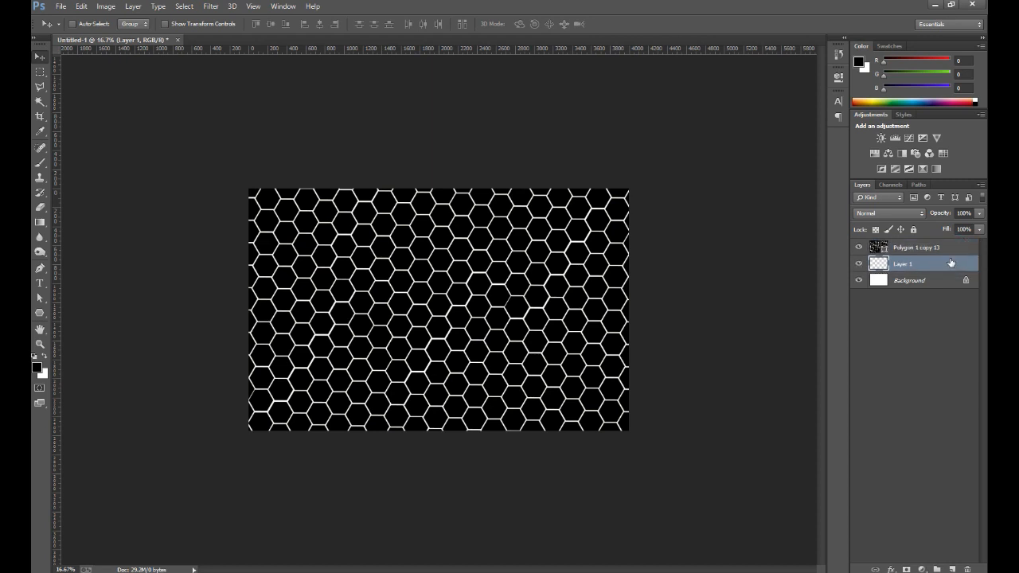
# Add a Color Overlay effect to the Polygon 1 copy 13 honeycomb layer with the dark grey colour #131313
pyautogui.click(953, 251)
pyautogui.doubleClick(964, 254)
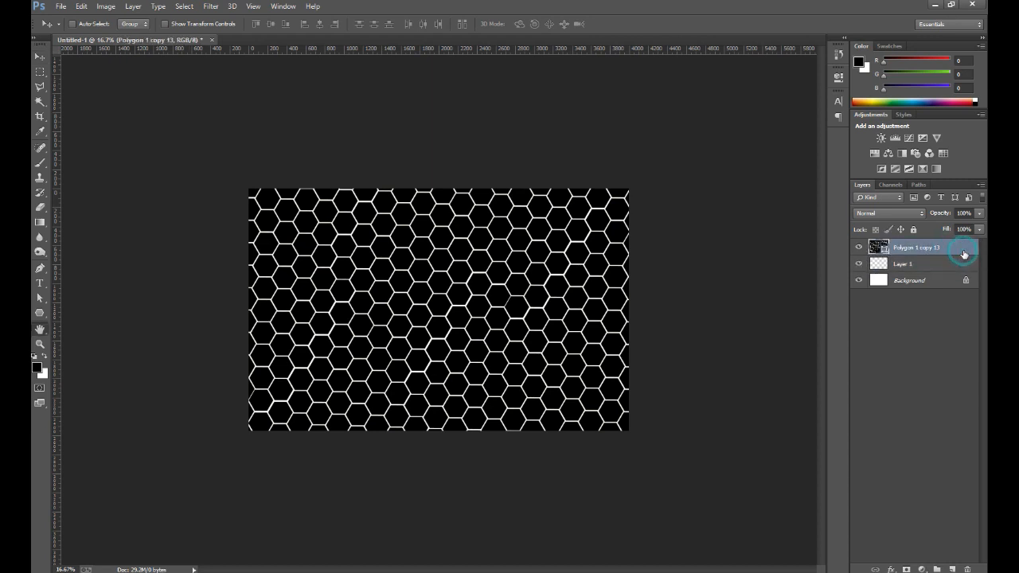
pyautogui.click(573, 184)
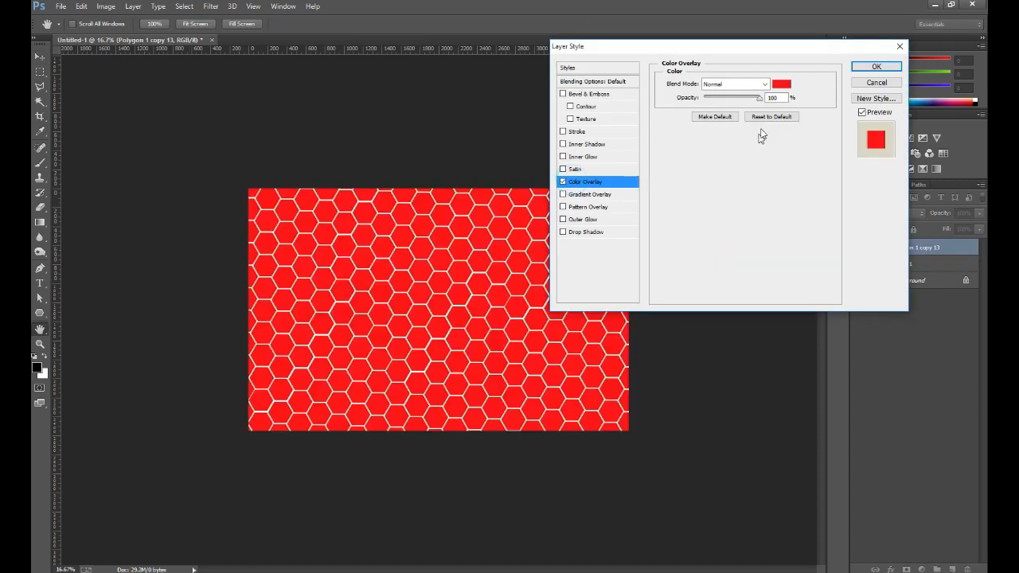
pyautogui.click(780, 84)
pyautogui.moveTo(594, 172); pyautogui.dragTo(468, 220)
pyautogui.click(470, 215)
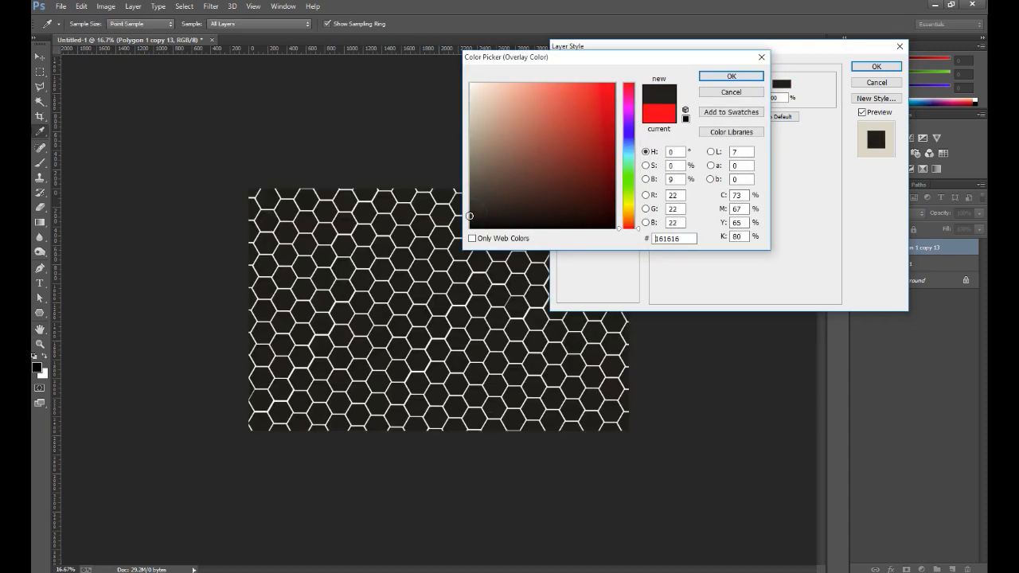
pyautogui.hotkey('ctrl', '+')
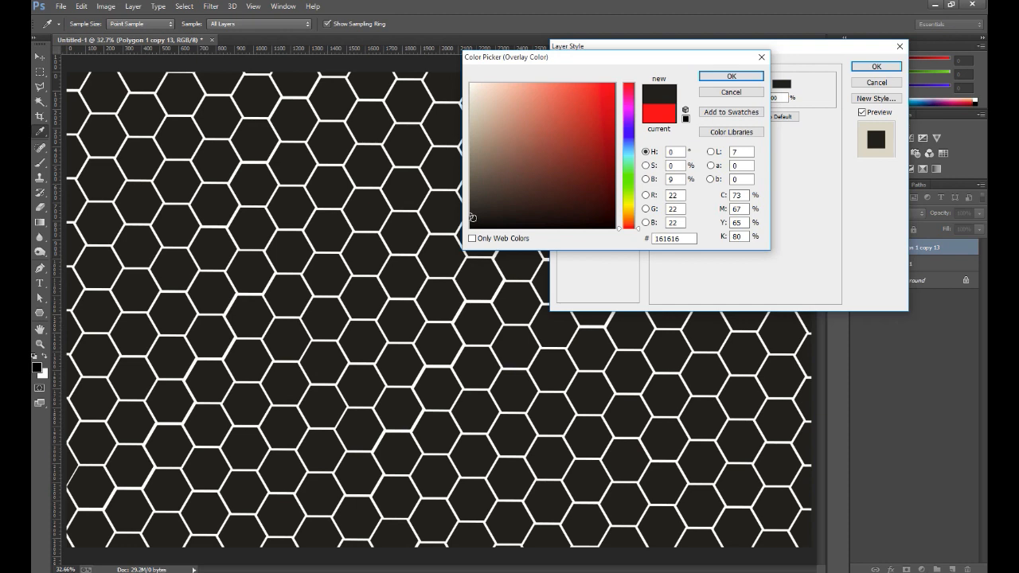
pyautogui.click(468, 213)
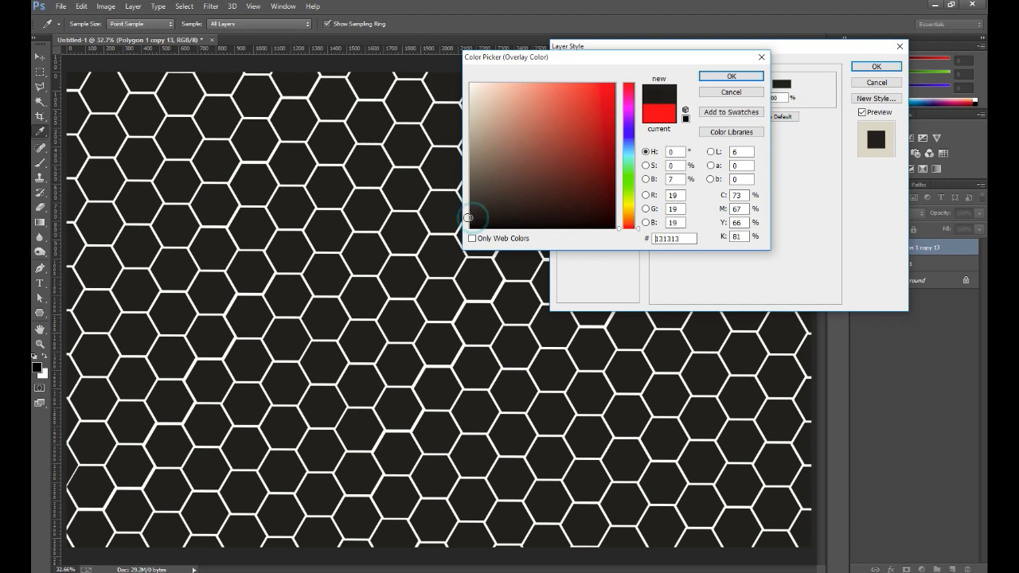
pyautogui.click(733, 75)
# Add an Inner Bevel with Smooth technique and 1000% depth, reduce its size to the minimum, and apply the layer style
pyautogui.click(600, 94)
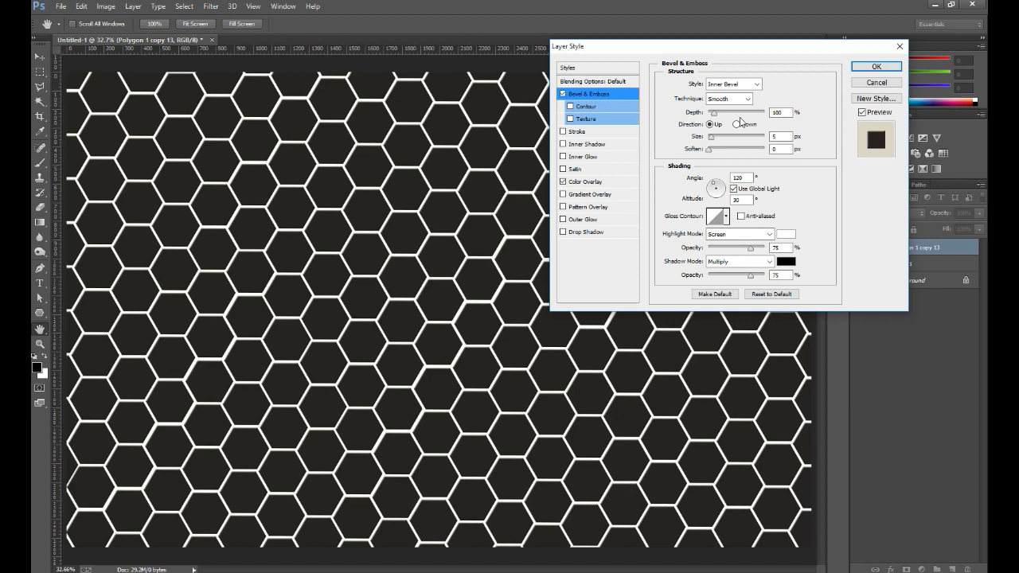
pyautogui.moveTo(738, 111); pyautogui.dragTo(696, 140)
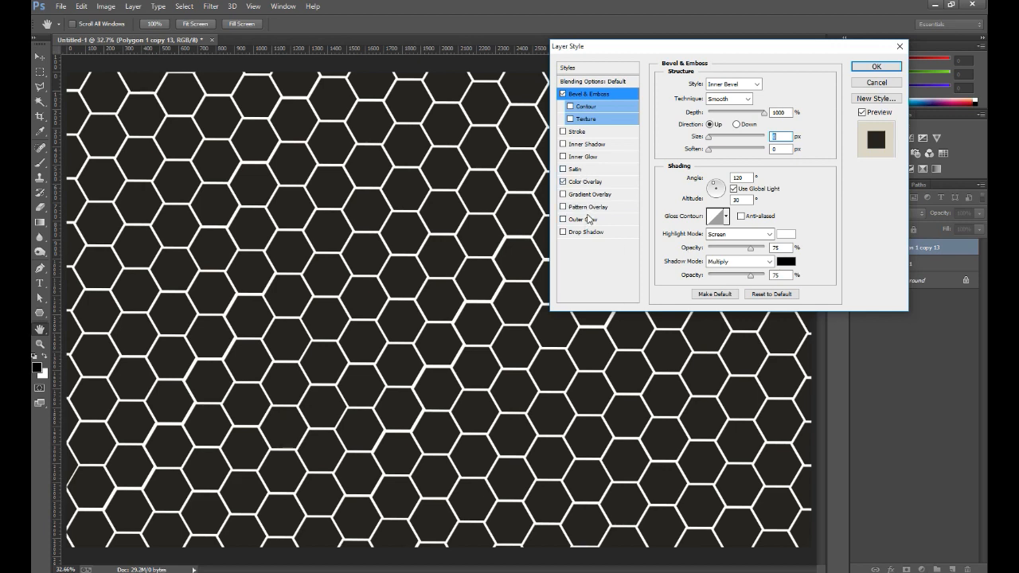
pyautogui.click(875, 67)
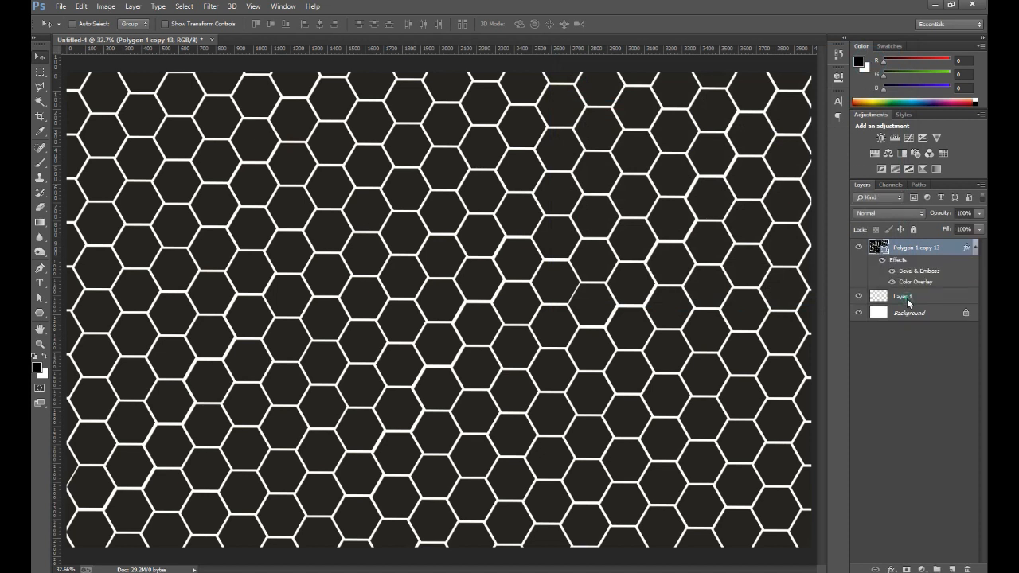
# Fill Layer 1 below the honeycomb with black using the Paint Bucket tool
pyautogui.click(909, 299)
pyautogui.click(39, 209)
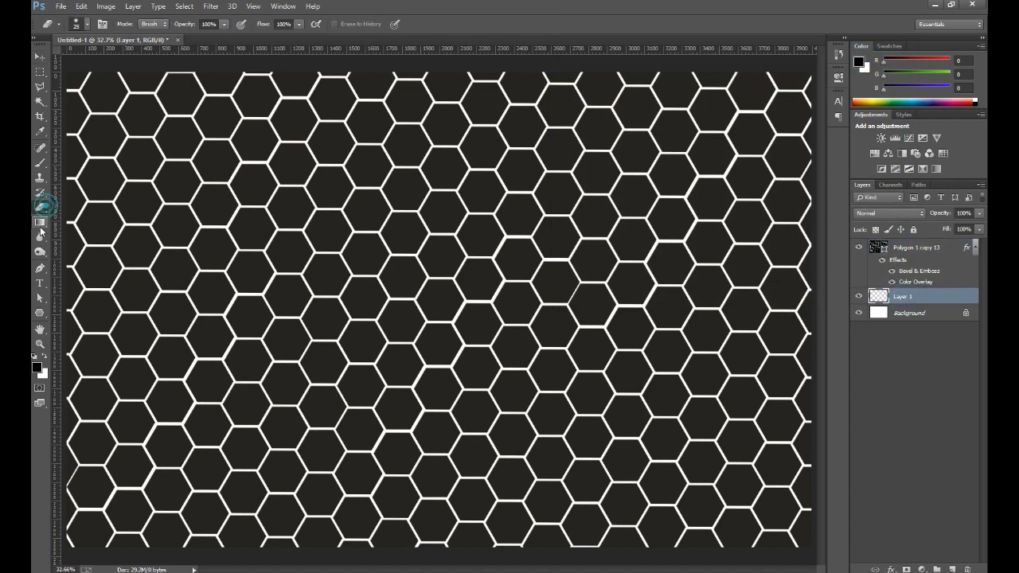
pyautogui.click(39, 226)
pyautogui.click(59, 233)
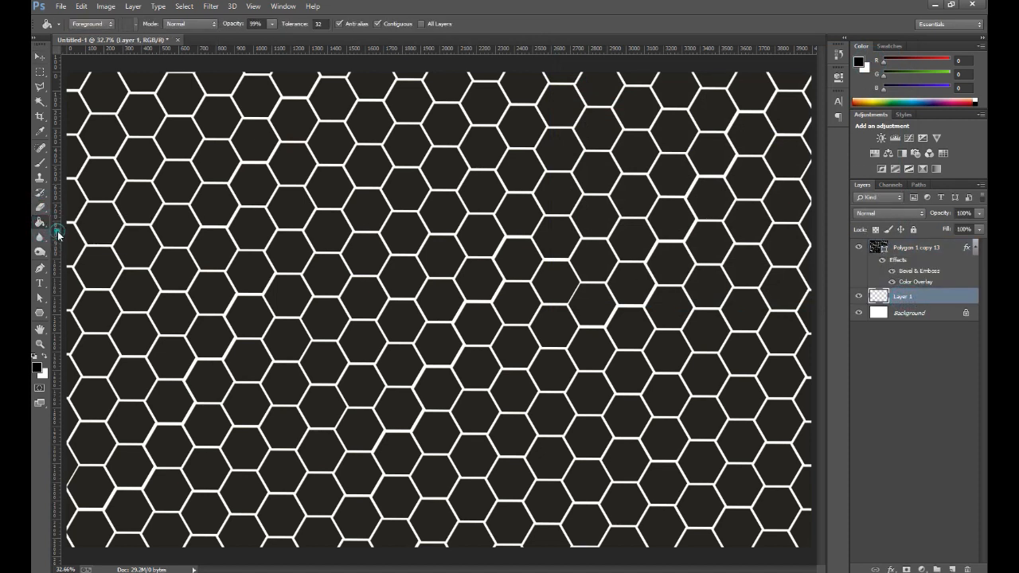
pyautogui.click(369, 385)
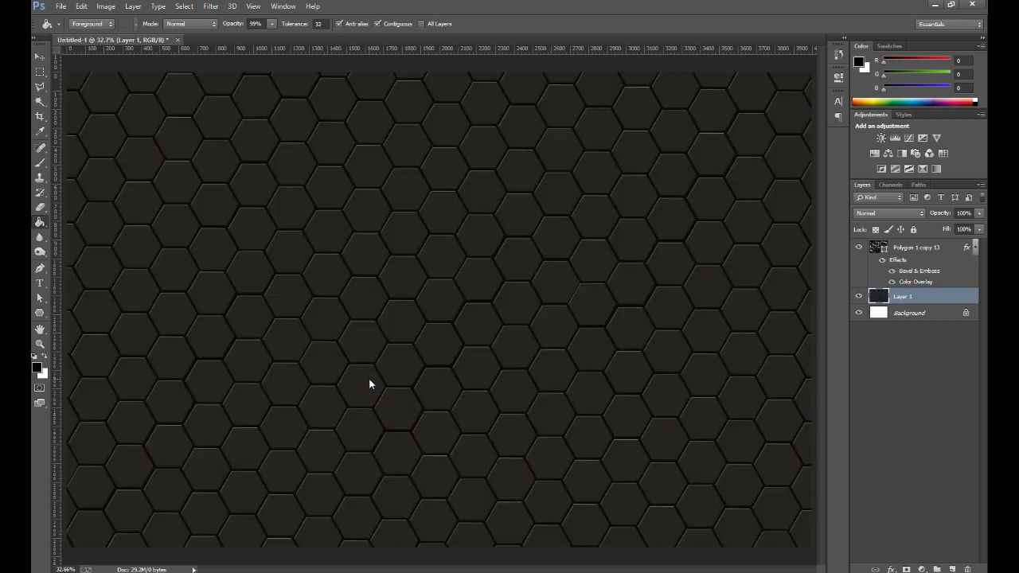
# Add an empty layer above Layer 1 and set the Brush tool's foreground colour to red (R 252, G 26, B 26)
pyautogui.click(952, 567)
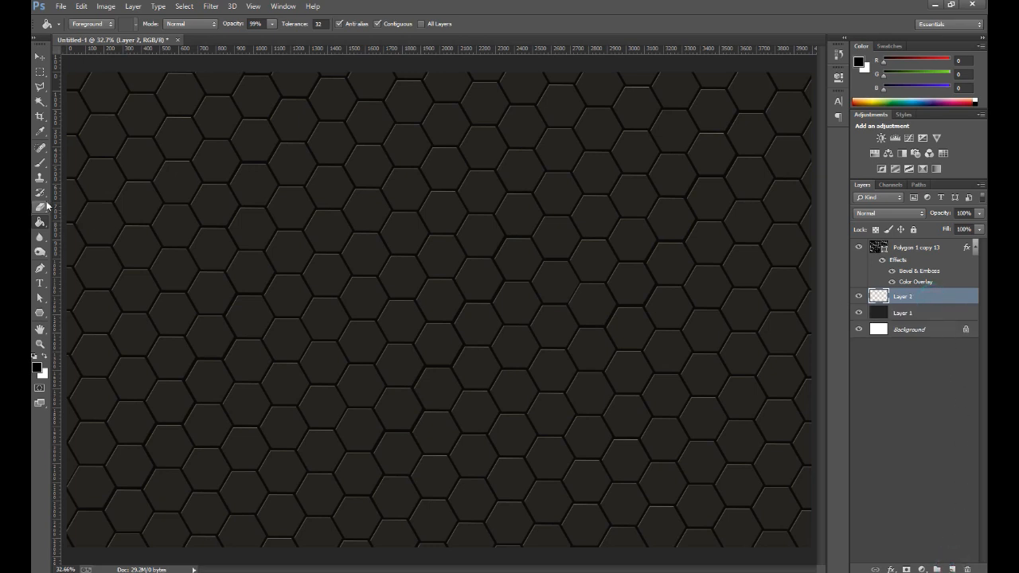
pyautogui.click(40, 162)
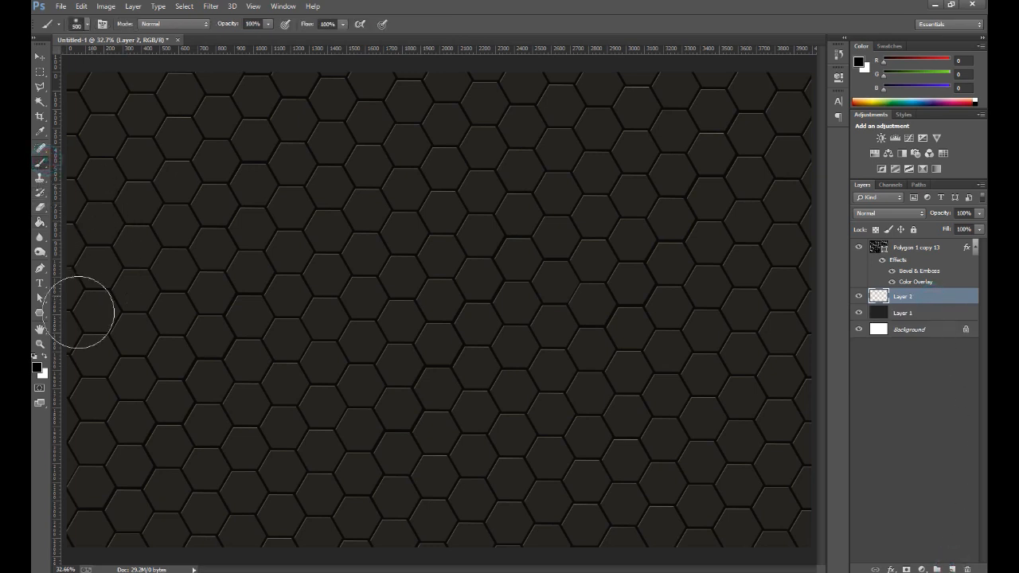
pyautogui.click(37, 367)
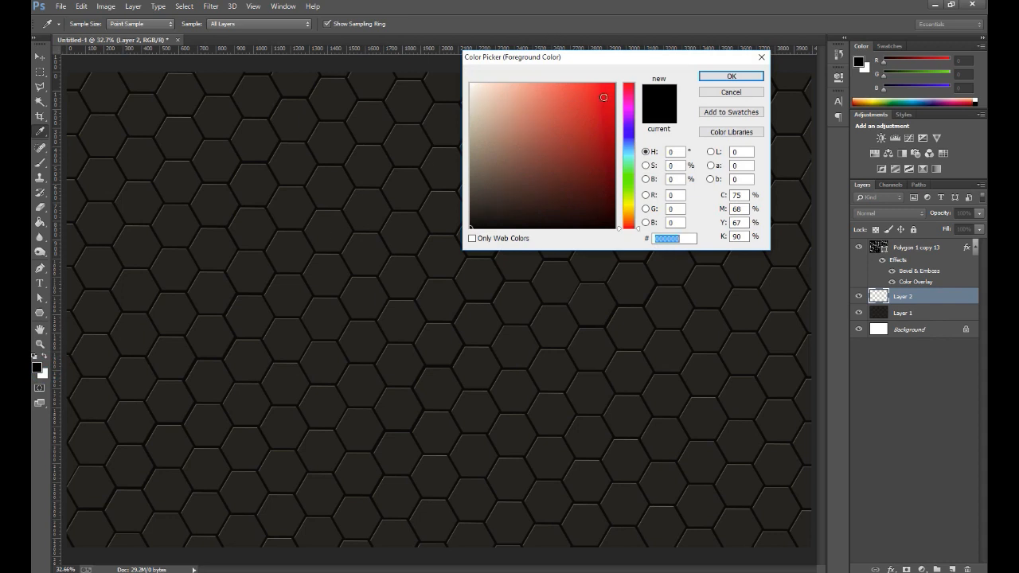
pyautogui.moveTo(603, 97); pyautogui.dragTo(600, 84)
pyautogui.click(718, 76)
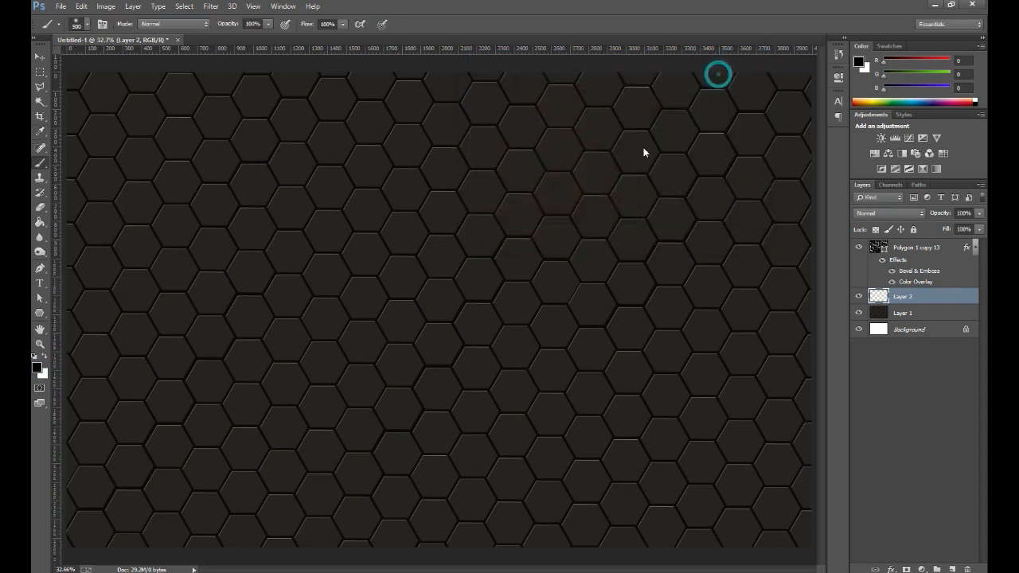
# Enlarge the brush to about 1200 px
pyautogui.press(']')
pyautogui.press(']')
pyautogui.press(']')
pyautogui.press(']')
pyautogui.press(']')
pyautogui.press(']')
pyautogui.press(']')
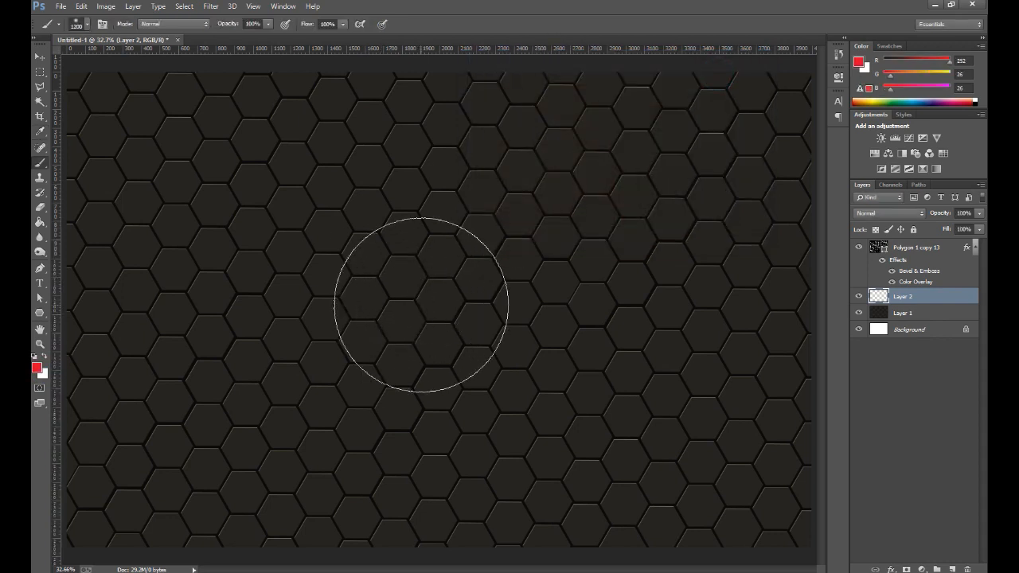
pyautogui.hotkey('alt', ']')
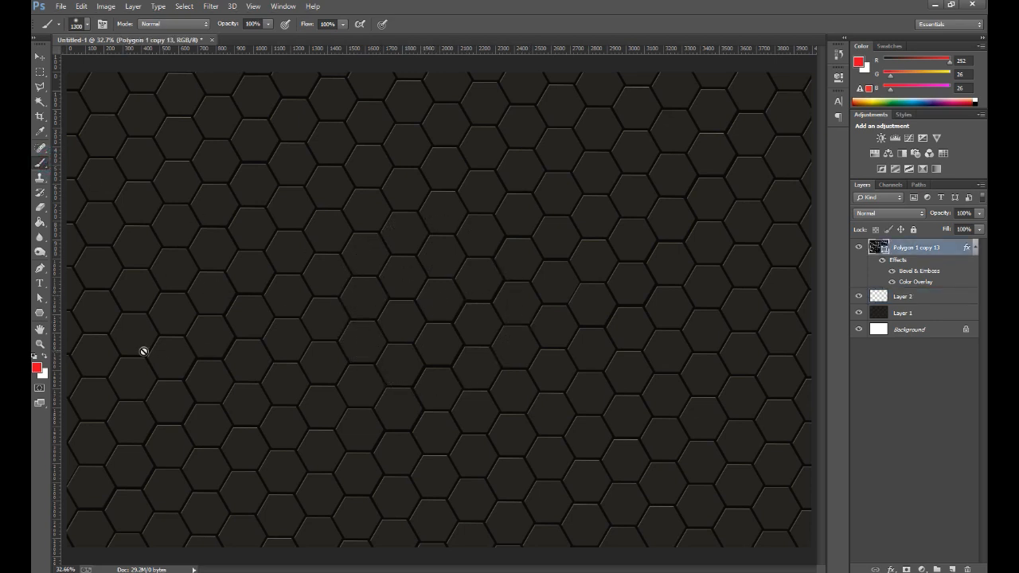
pyautogui.click(38, 369)
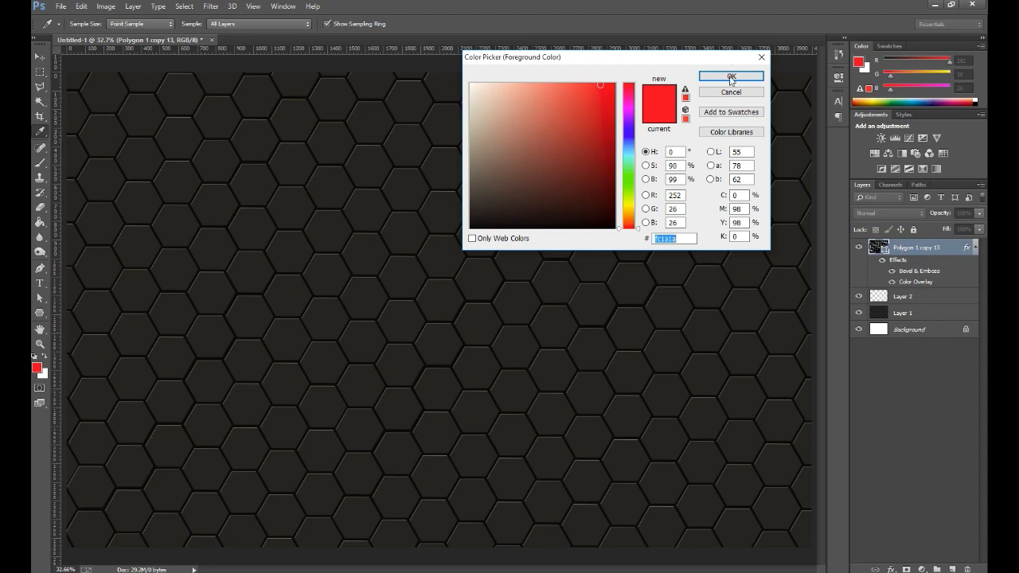
pyautogui.click(731, 77)
pyautogui.click(932, 296)
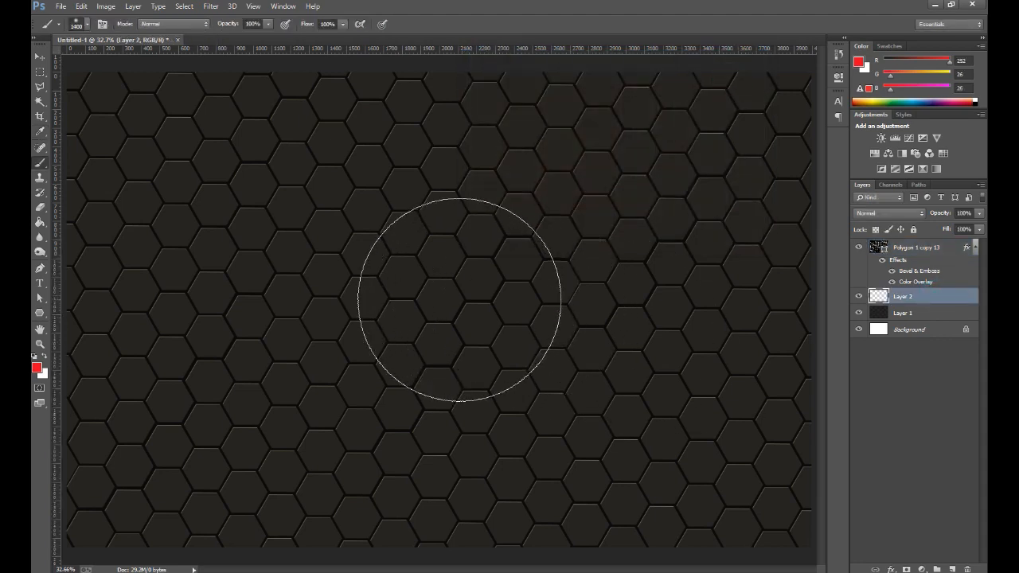
# Enlarge the brush to 1600 px and paint a red glow at the canvas centre on Layer 2
pyautogui.press(']')
pyautogui.press(']')
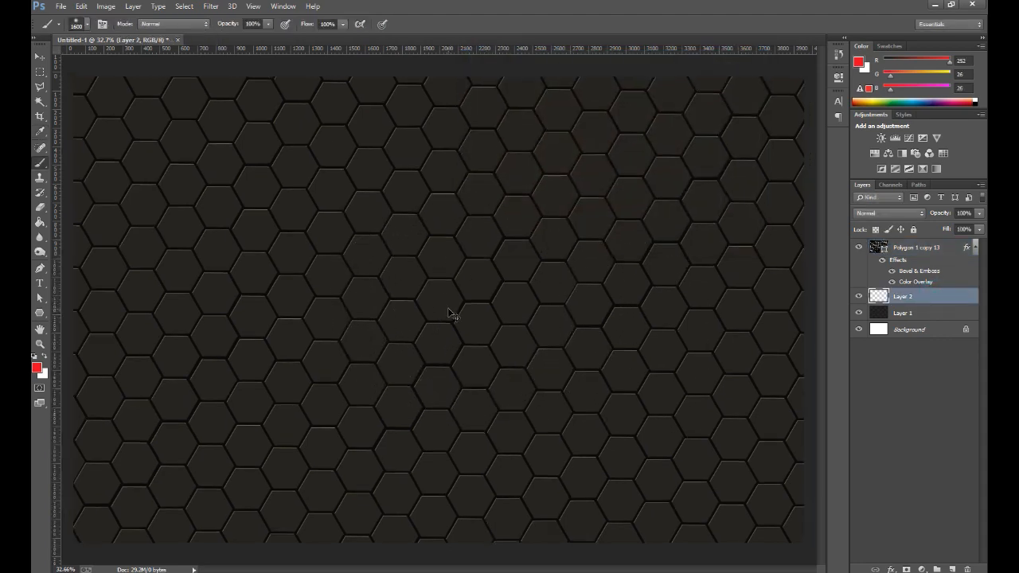
pyautogui.hotkey('ctrl', '-')
pyautogui.click(442, 311)
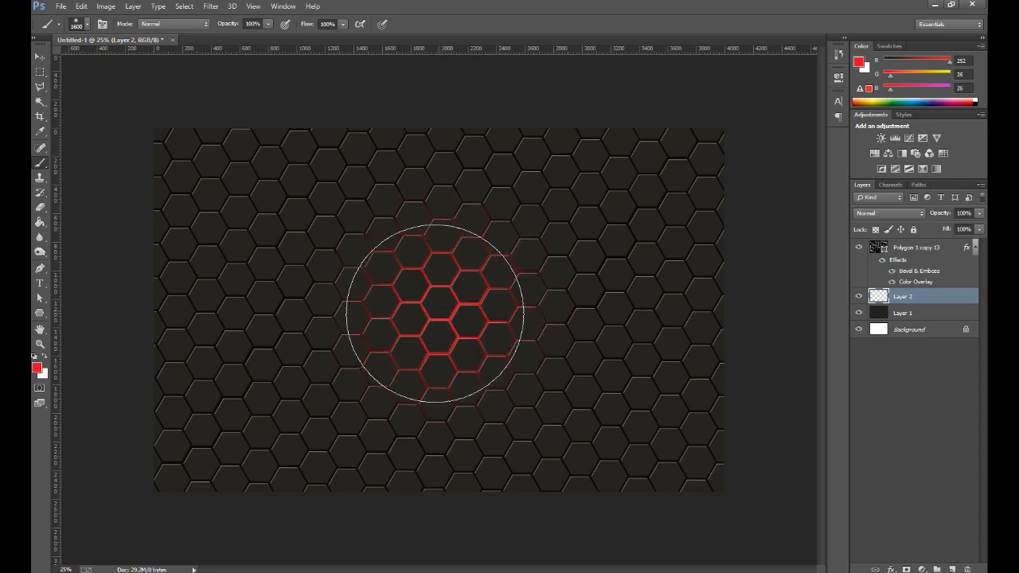
pyautogui.moveTo(438, 284)
pyautogui.mouseDown()
pyautogui.moveTo(459, 289)
pyautogui.moveTo(470, 342)
pyautogui.moveTo(434, 334)
pyautogui.moveTo(428, 316)
pyautogui.mouseUp()
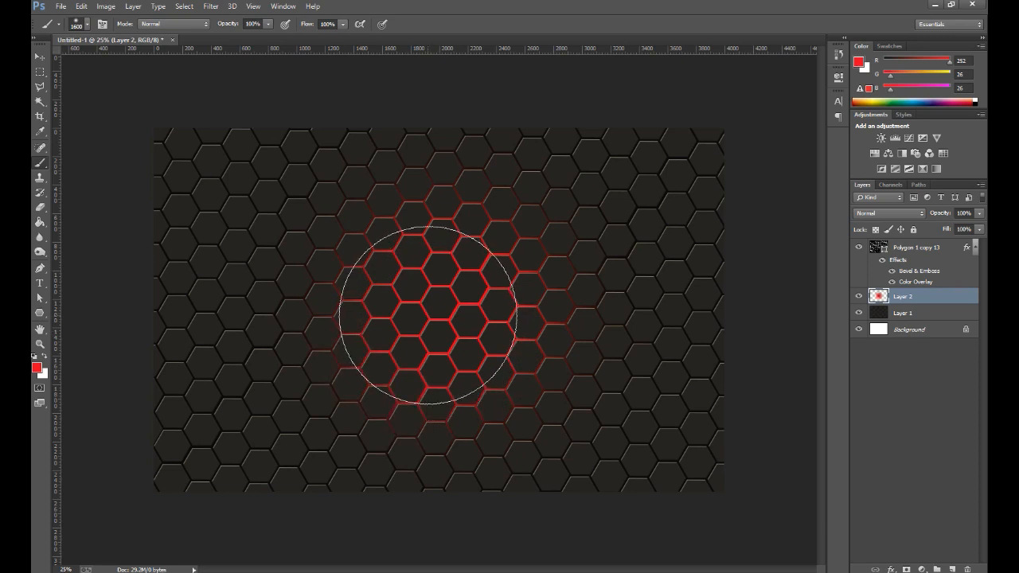
# Reduce the brush to 900 px and paint around the red glow to extend it outward
pyautogui.hotkey('ctrl', '+')
pyautogui.hotkey('ctrl', 'z')
pyautogui.press('[')
pyautogui.press('[')
pyautogui.press('[')
pyautogui.press('[')
pyautogui.press('[')
pyautogui.press('[')
pyautogui.press('[')
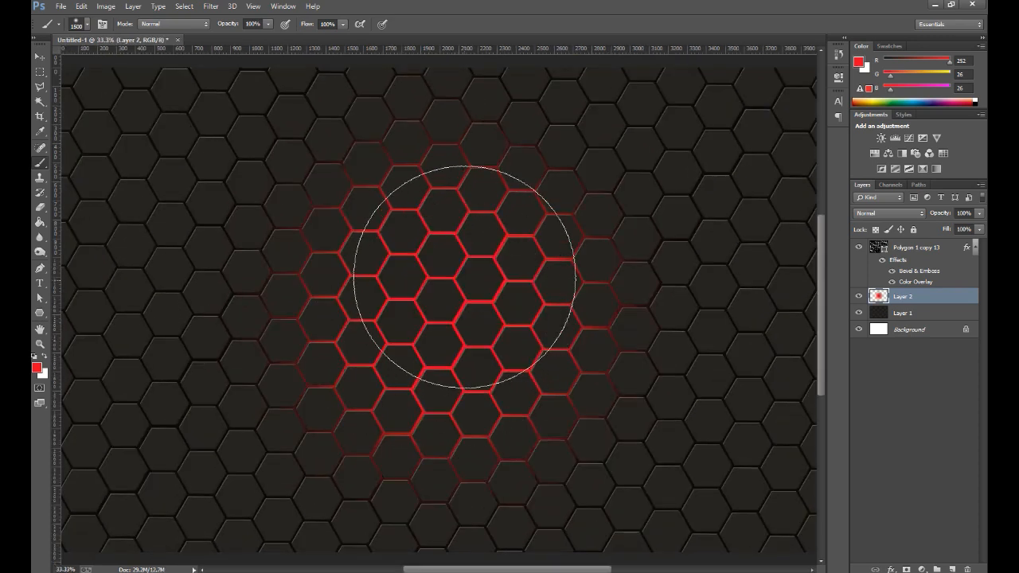
pyautogui.moveTo(473, 201)
pyautogui.mouseDown()
pyautogui.moveTo(539, 237)
pyautogui.moveTo(578, 303)
pyautogui.moveTo(560, 362)
pyautogui.moveTo(504, 406)
pyautogui.moveTo(404, 387)
pyautogui.moveTo(356, 355)
pyautogui.moveTo(337, 316)
pyautogui.moveTo(336, 263)
pyautogui.moveTo(386, 210)
pyautogui.moveTo(428, 191)
pyautogui.moveTo(464, 216)
pyautogui.mouseUp()
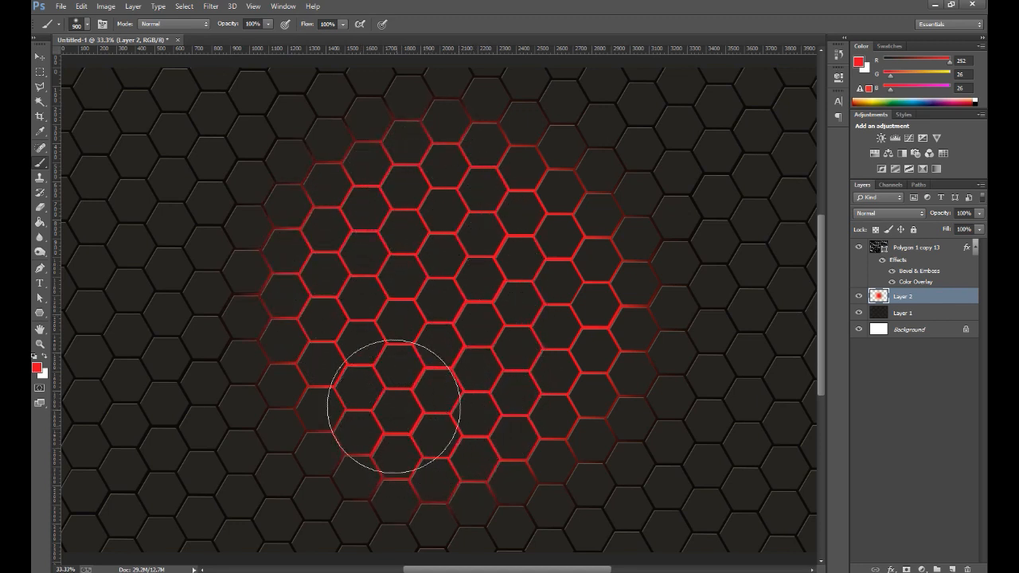
# Paint more red along the glow's lower-left side to round it out, and fit the whole canvas in view
pyautogui.click(442, 300)
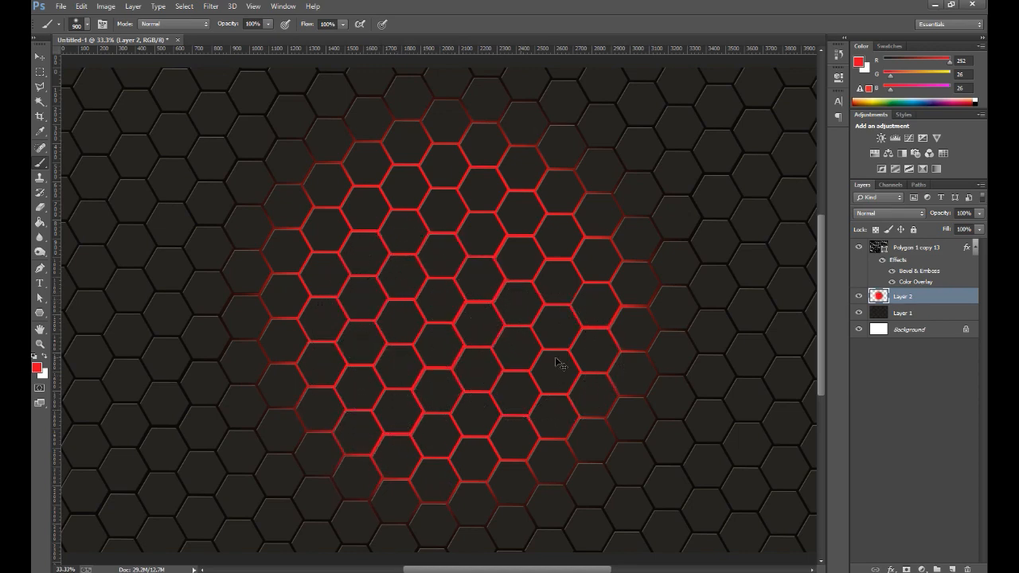
pyautogui.scroll(-2, 555, 356)
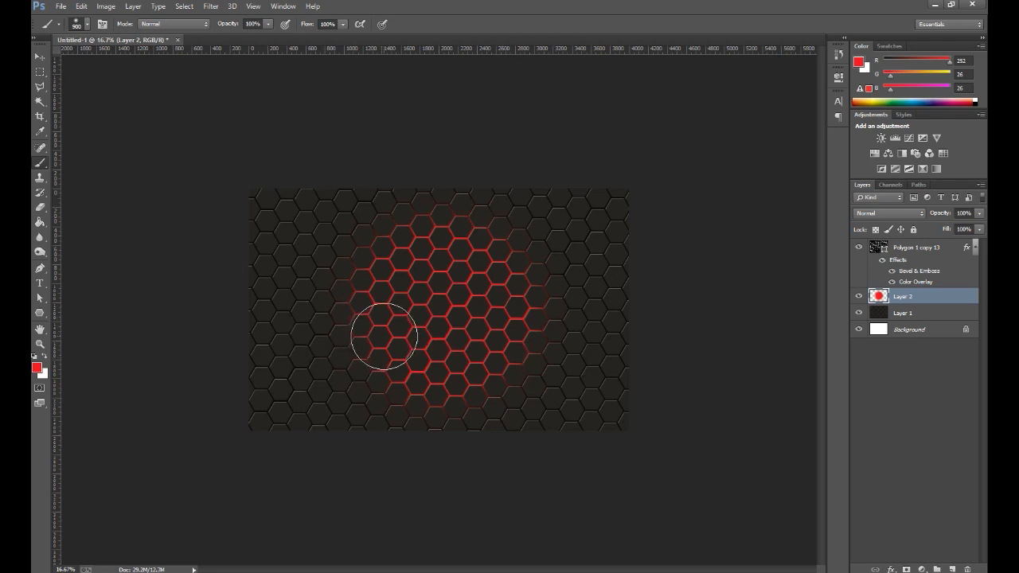
pyautogui.click(384, 334)
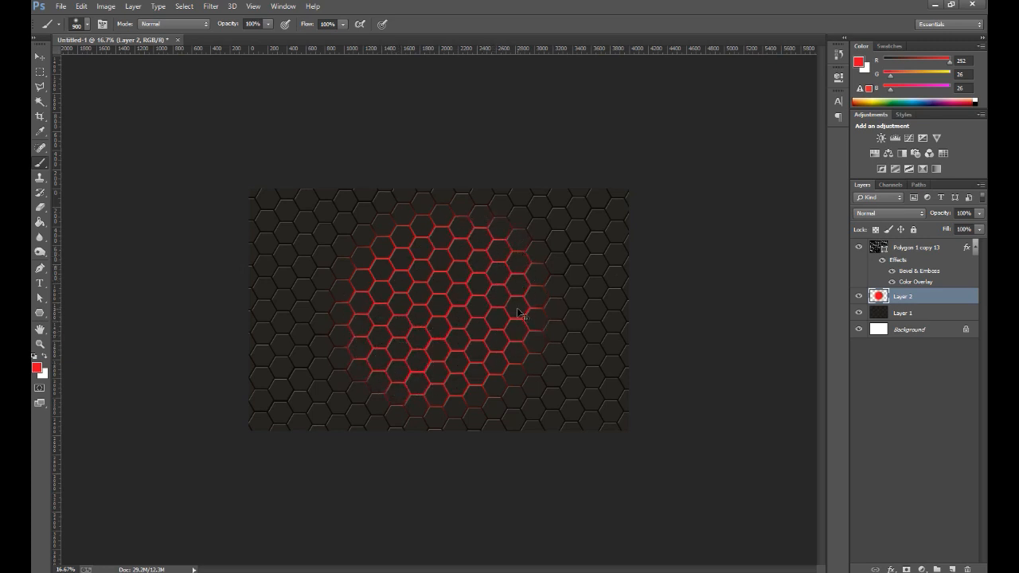
pyautogui.hotkey('ctrl', '-')
pyautogui.hotkey('ctrl', '0')
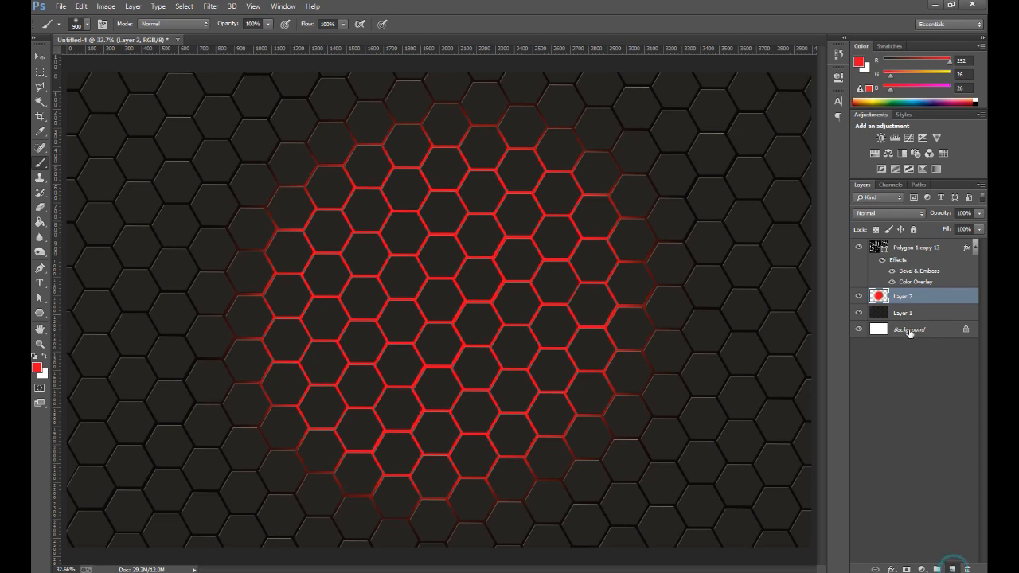
# Add an empty layer above the honeycomb layer, collapse the honeycomb layer's effects list, and keep the new layer selected
pyautogui.click(953, 569)
pyautogui.moveTo(941, 239); pyautogui.dragTo(931, 240)
pyautogui.click(975, 265)
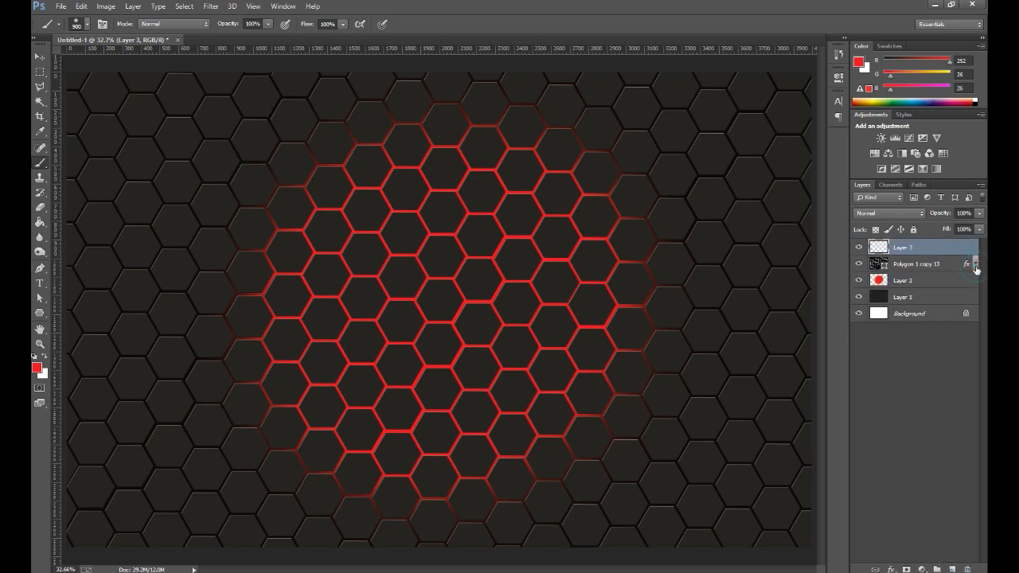
pyautogui.click(941, 250)
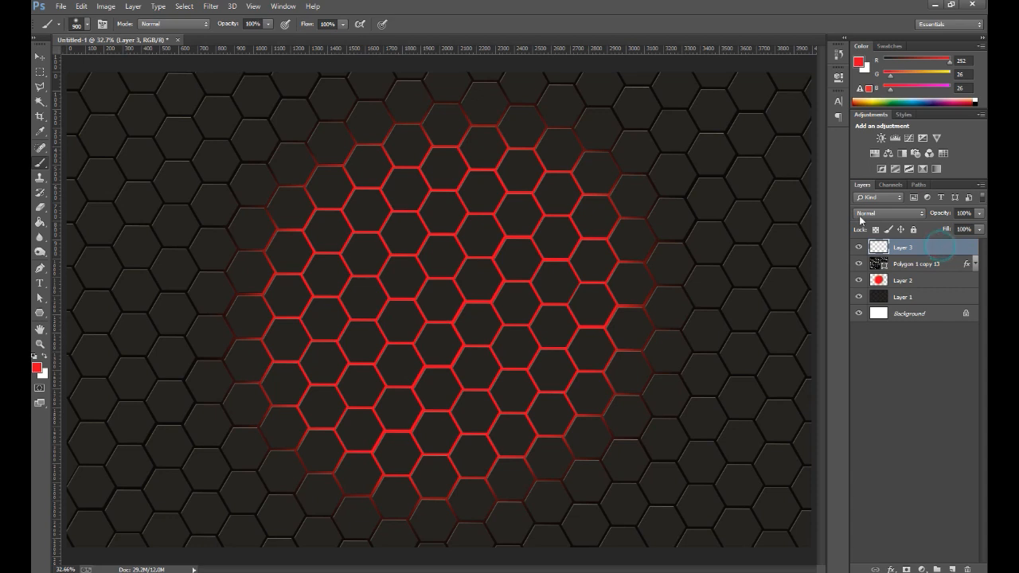
# Choose the Gradient tool and set the gradient's starting colour stop to light grey b9b9b9
pyautogui.rightClick(38, 222)
pyautogui.click(80, 222)
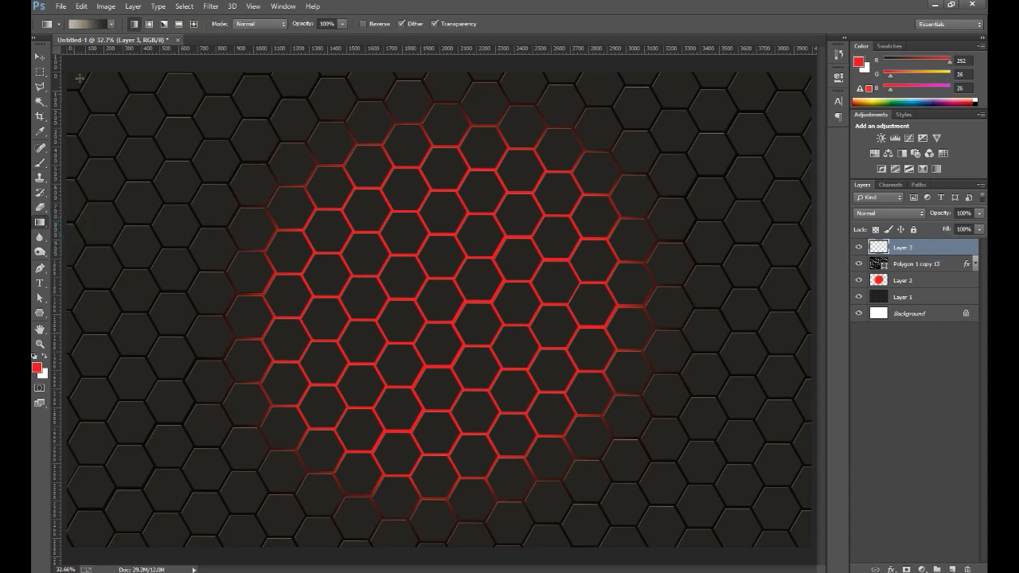
pyautogui.click(99, 24)
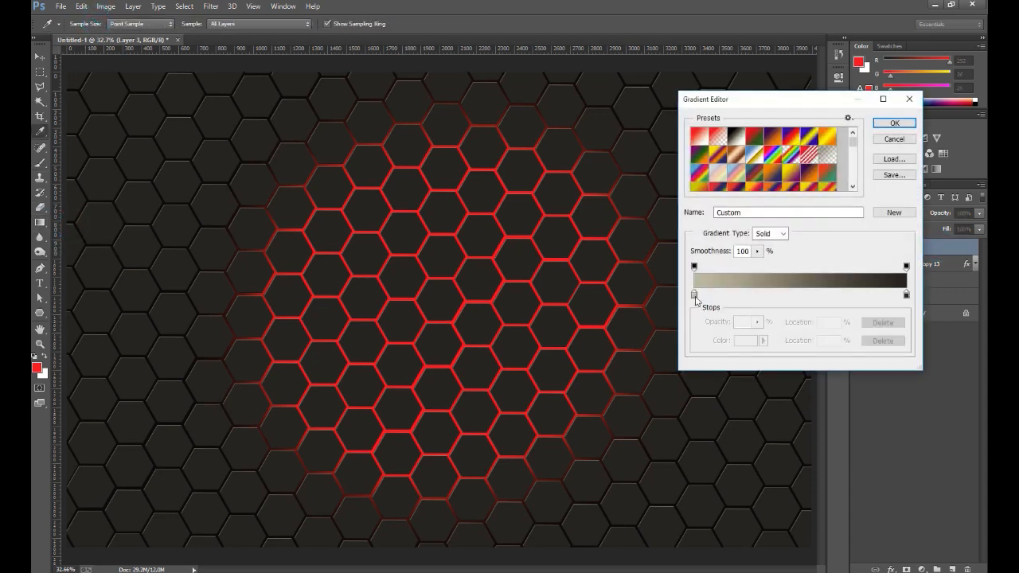
pyautogui.click(694, 294)
pyautogui.click(749, 341)
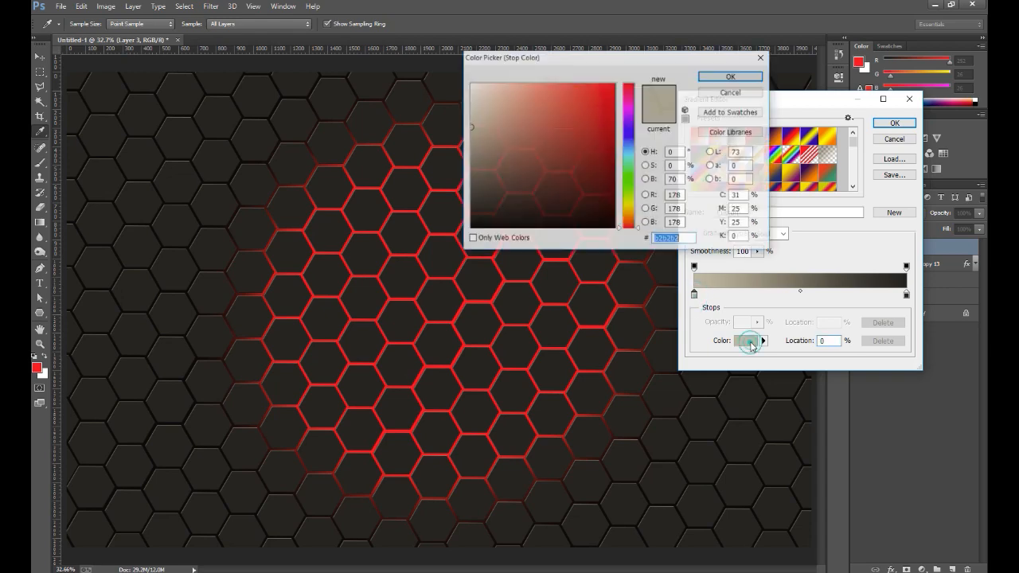
pyautogui.click(470, 122)
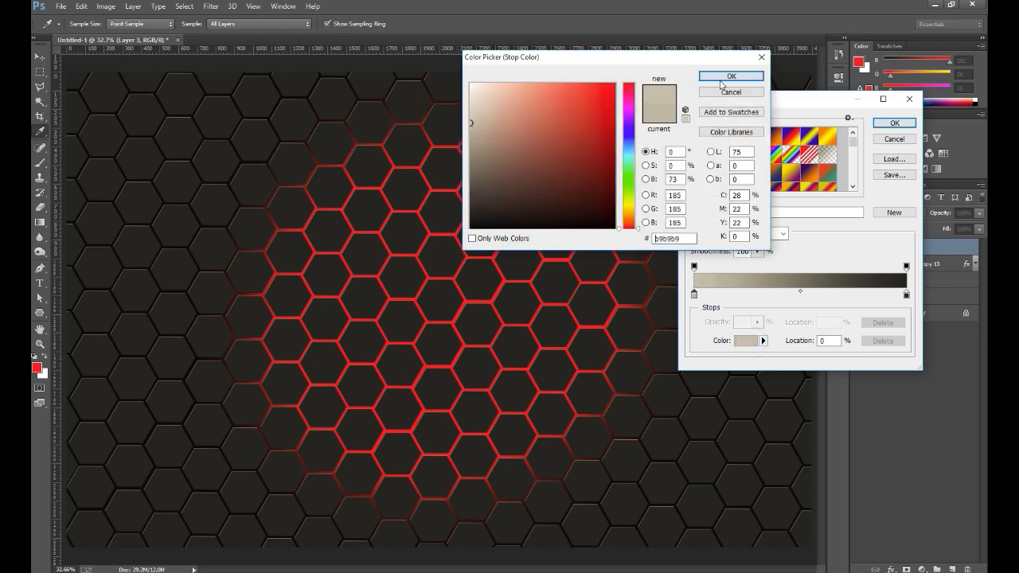
pyautogui.click(726, 77)
# Set the gradient's end colour stop to near-black 161616 and accept the edited gradient
pyautogui.click(906, 295)
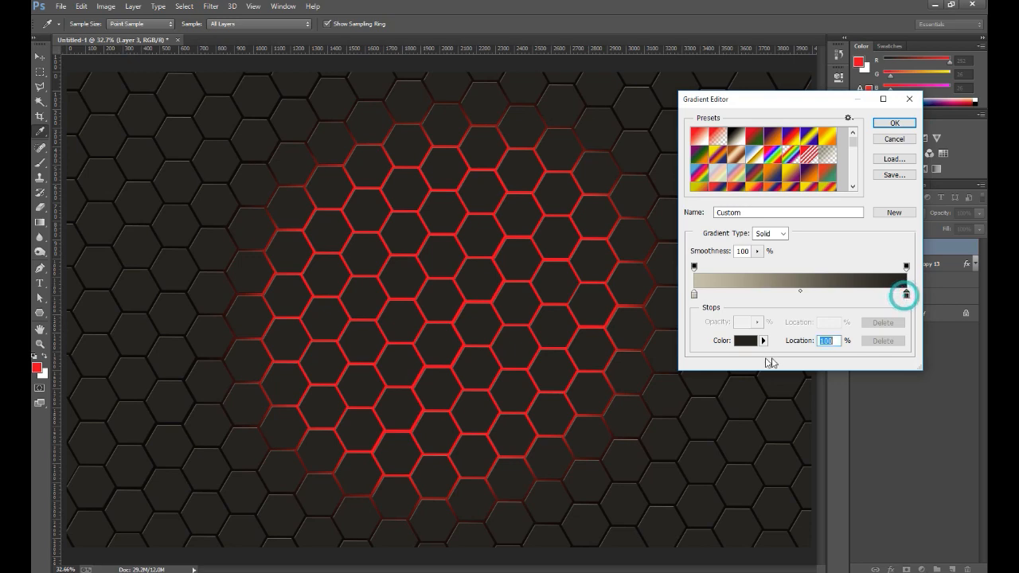
pyautogui.click(745, 341)
pyautogui.moveTo(480, 190); pyautogui.dragTo(466, 216)
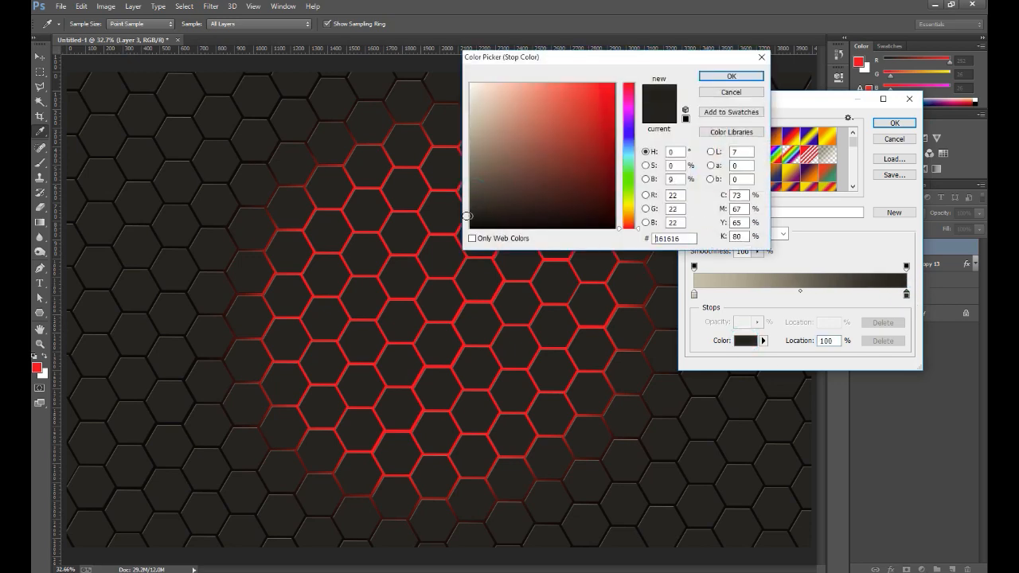
pyautogui.click(730, 76)
pyautogui.click(890, 123)
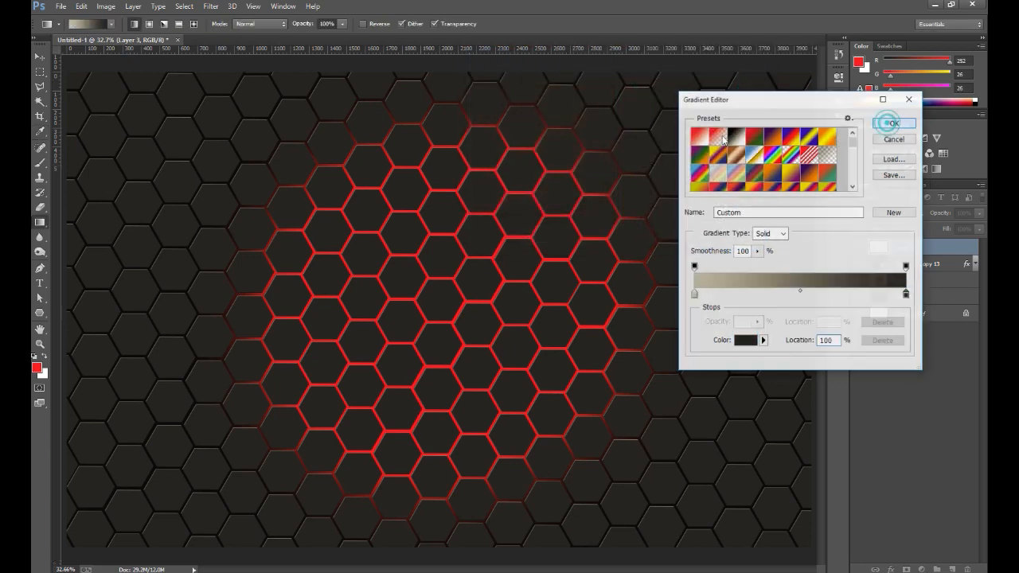
# Draw a vertical linear gradient on Layer 3 from the top edge, redrawing it to end about two-thirds down the canvas
pyautogui.moveTo(428, 70); pyautogui.dragTo(449, 481)
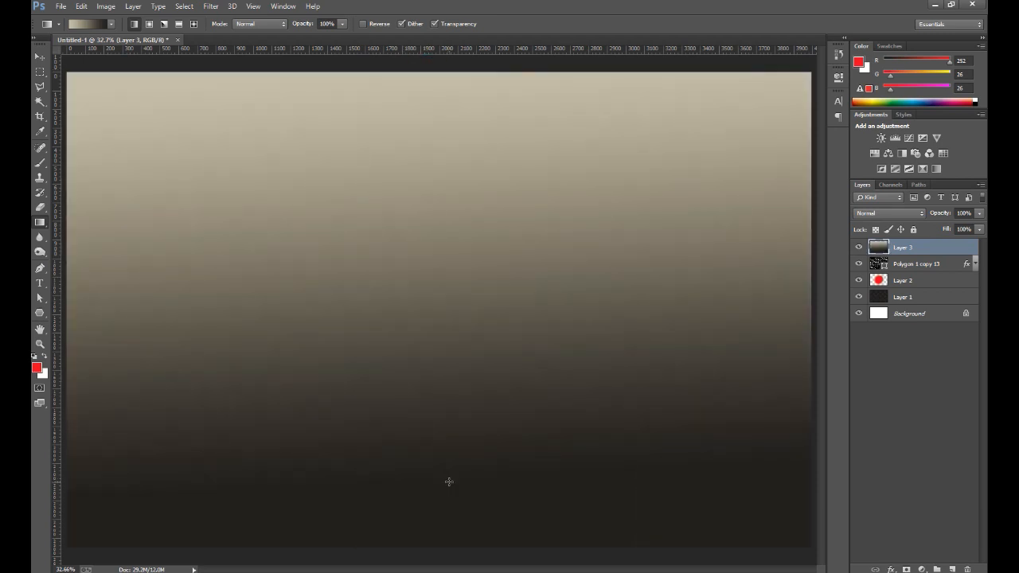
pyautogui.moveTo(437, 70); pyautogui.dragTo(439, 348)
pyautogui.moveTo(438, 385); pyautogui.dragTo(439, 384)
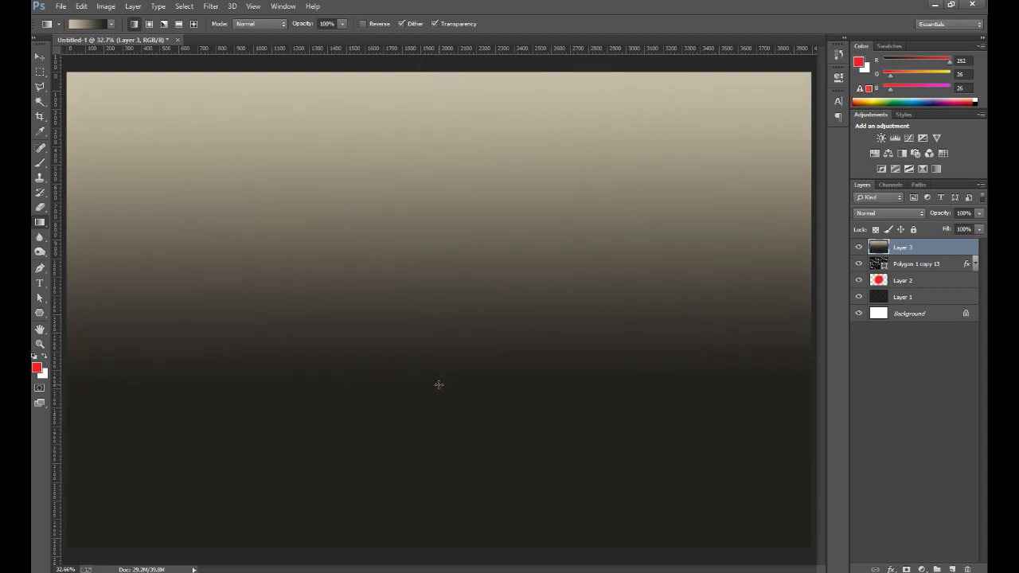
# Try Soft Light on the gradient layer, settle on the Overlay blend mode, and lower the layer's opacity to 60%
pyautogui.click(889, 212)
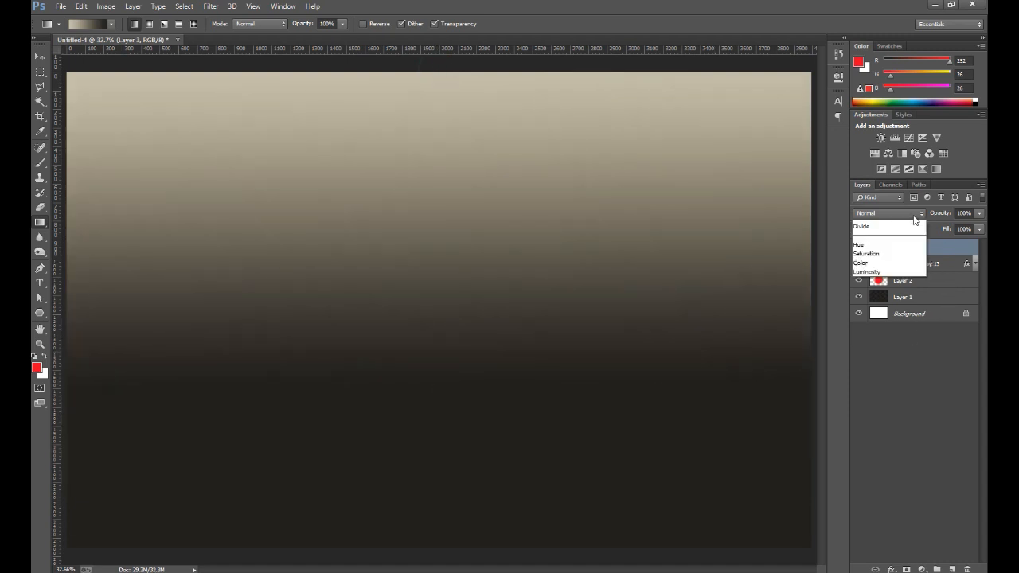
pyautogui.click(872, 366)
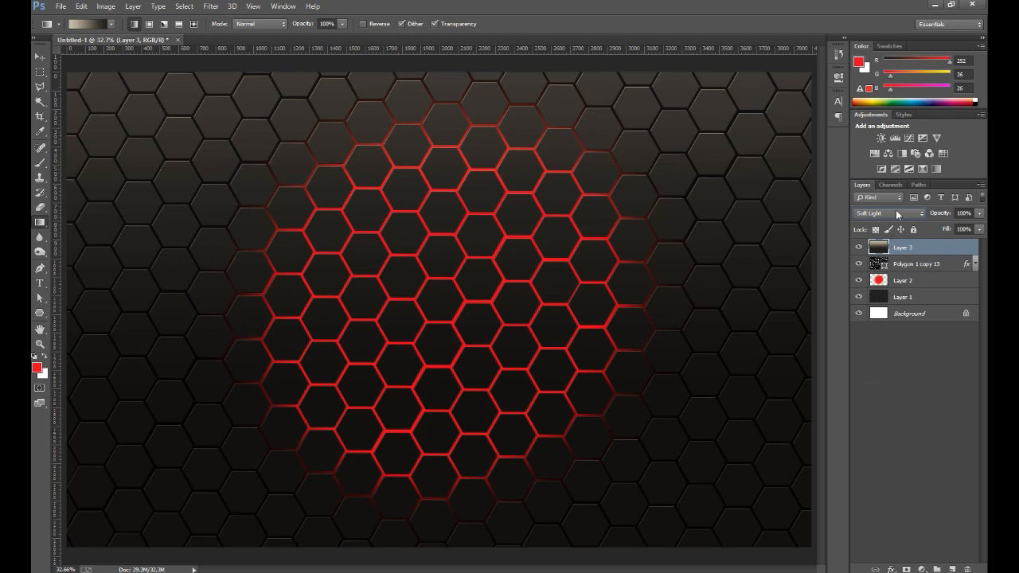
pyautogui.click(896, 213)
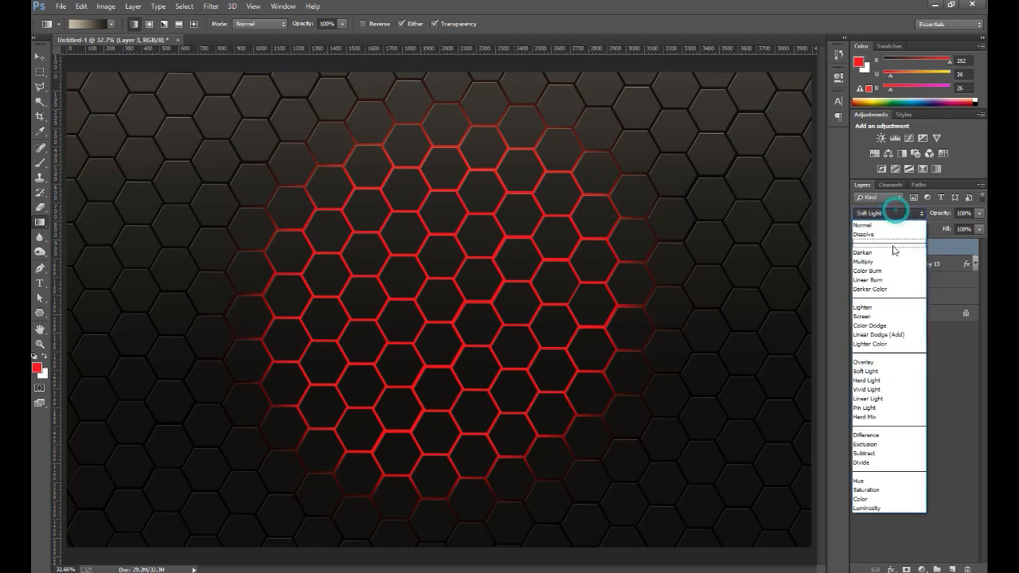
pyautogui.click(864, 362)
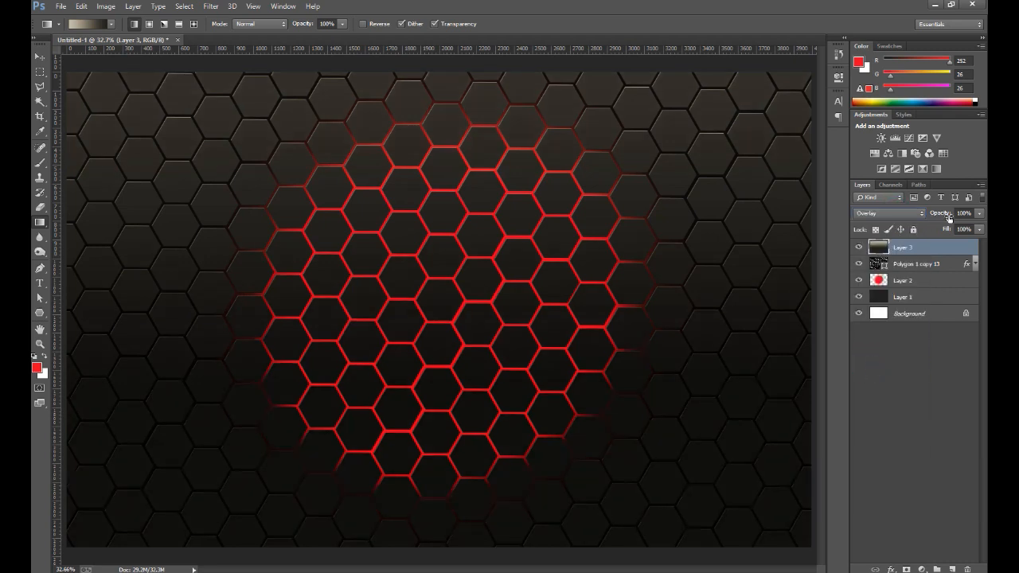
pyautogui.click(978, 213)
pyautogui.moveTo(979, 228); pyautogui.dragTo(957, 230)
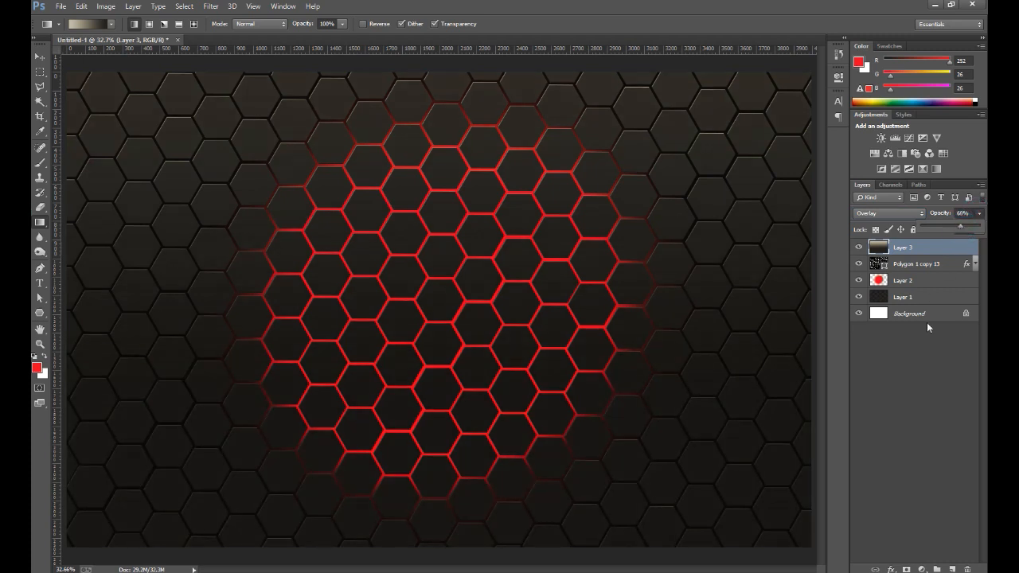
pyautogui.click(925, 366)
# Select the honeycomb layer Polygon 1 copy 13, choose the Polygonal Lasso tool, and rasterize the layer
pyautogui.click(941, 266)
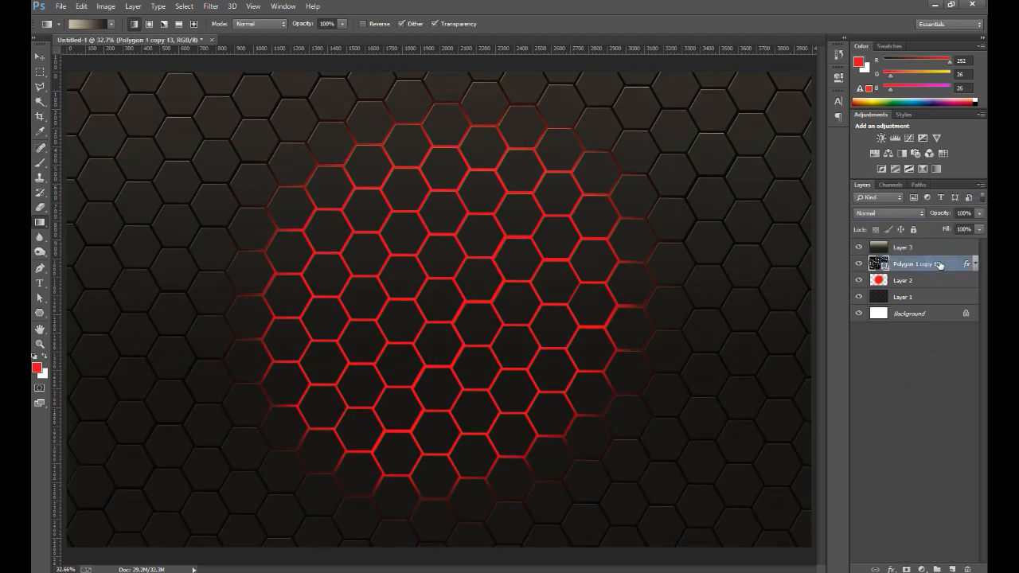
pyautogui.click(42, 87)
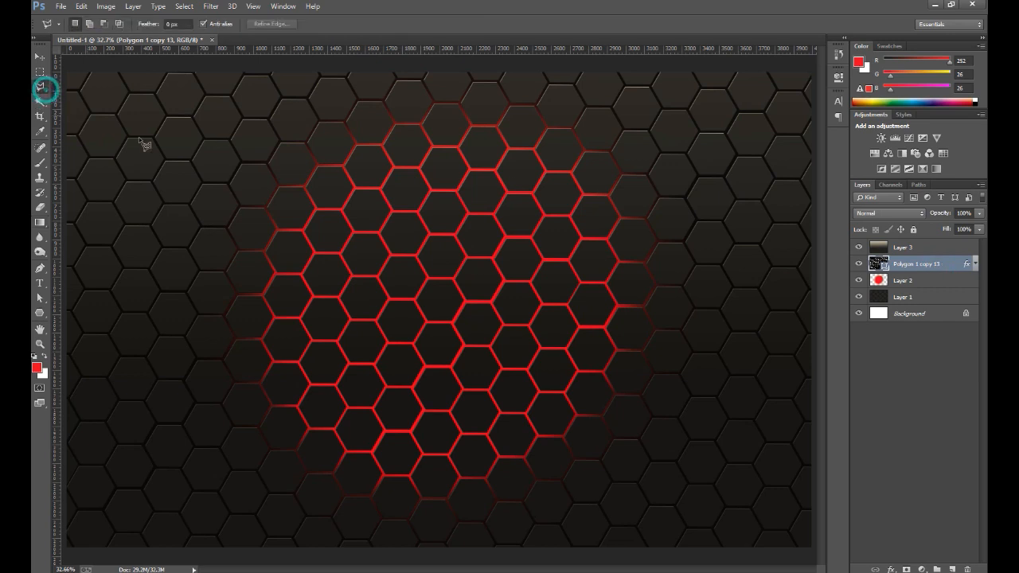
pyautogui.rightClick(959, 268)
pyautogui.click(828, 209)
pyautogui.scroll(2, 563, 191)
pyautogui.scroll(1, 551, 215)
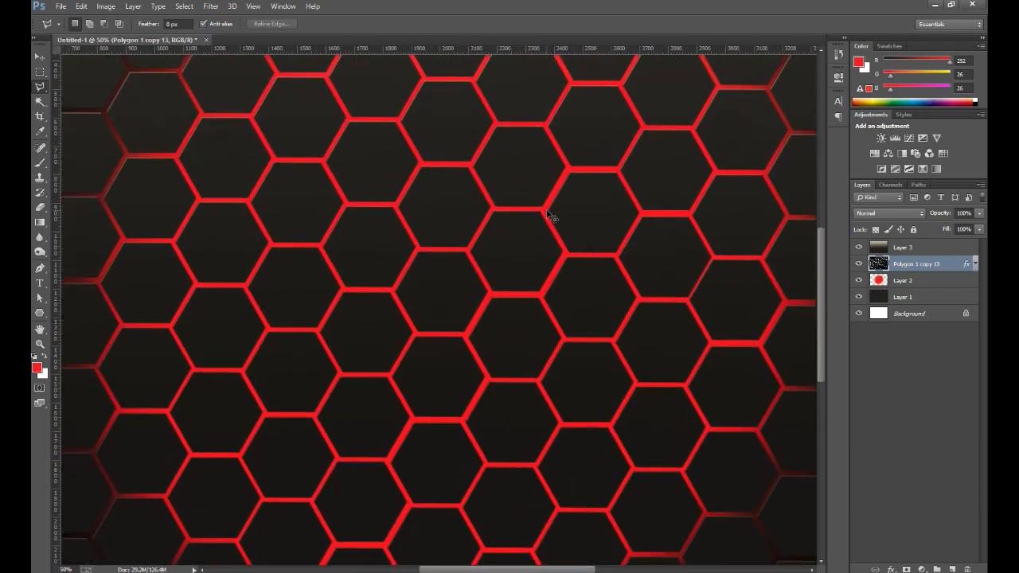
pyautogui.hotkey('ctrl', '0')
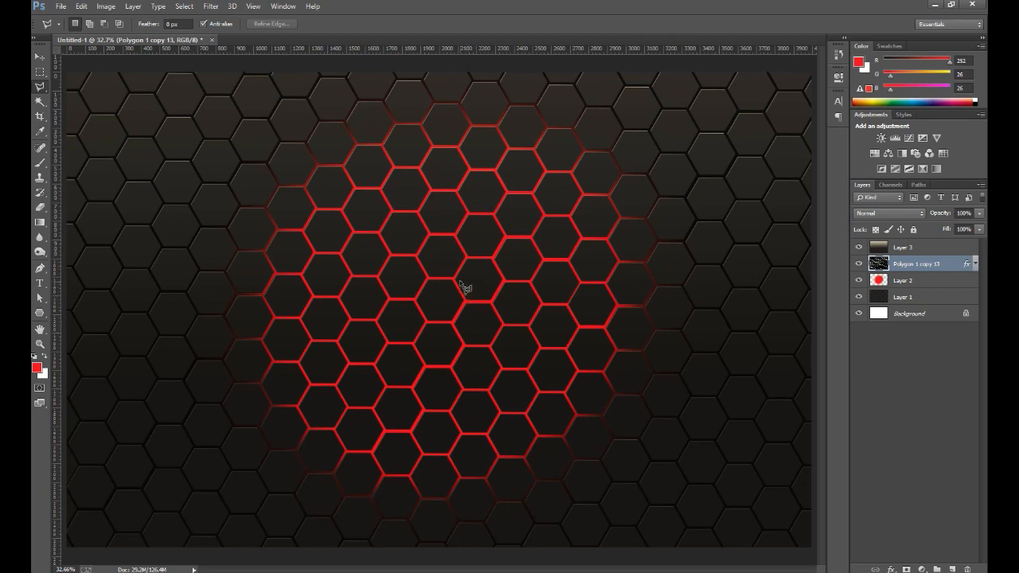
# Trace a closed Polygonal Lasso selection along the outer gaps of three adjoining cells near the honeycomb's centre
pyautogui.hotkey('ctrl', '+')
pyautogui.hotkey('ctrl', '+')
pyautogui.hotkey('ctrl', '+')
pyautogui.hotkey('ctrl', '+')
pyautogui.hotkey('ctrl', '+')
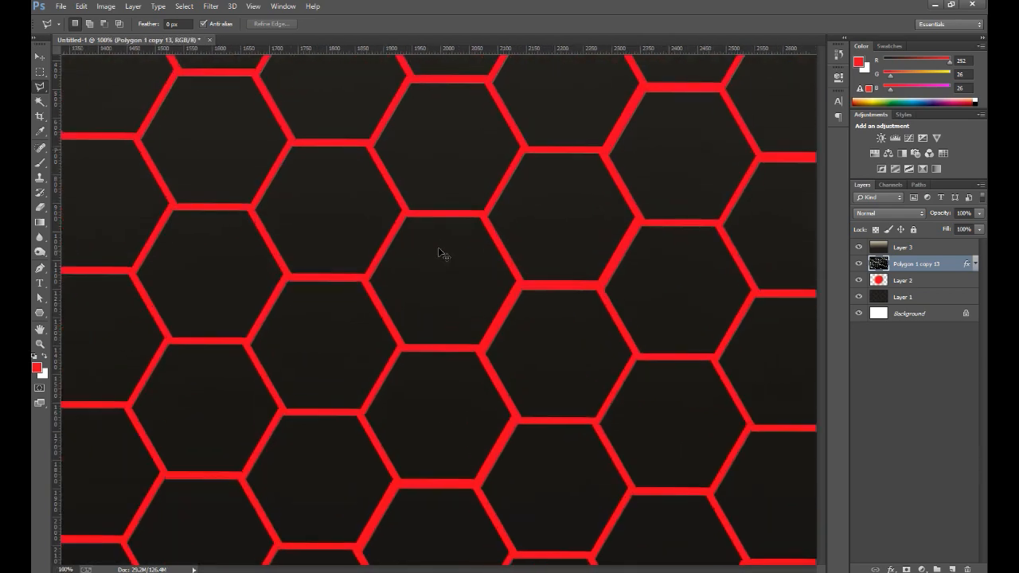
pyautogui.hotkey('ctrl', '-')
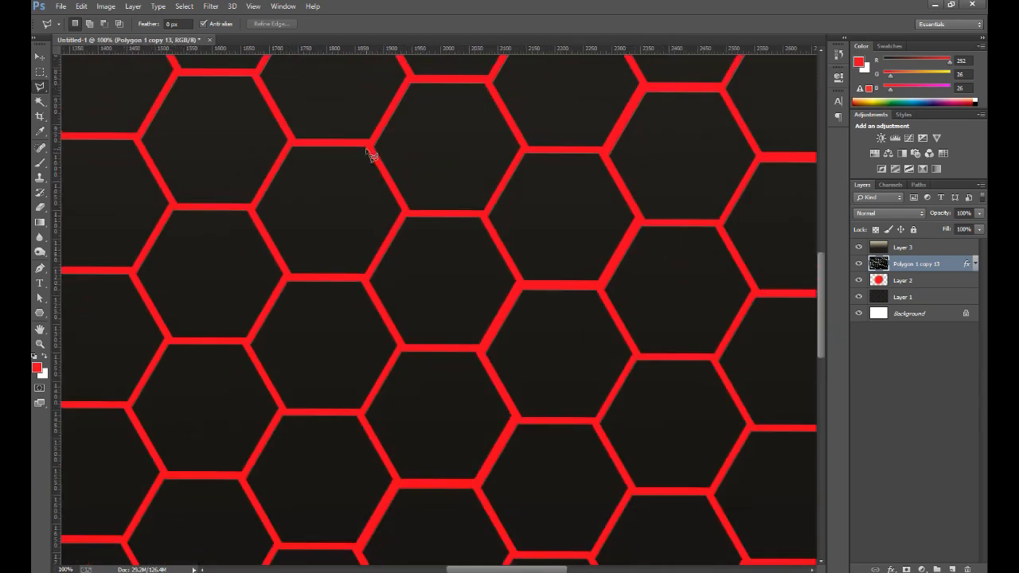
pyautogui.click(370, 145)
pyautogui.click(411, 79)
pyautogui.click(487, 78)
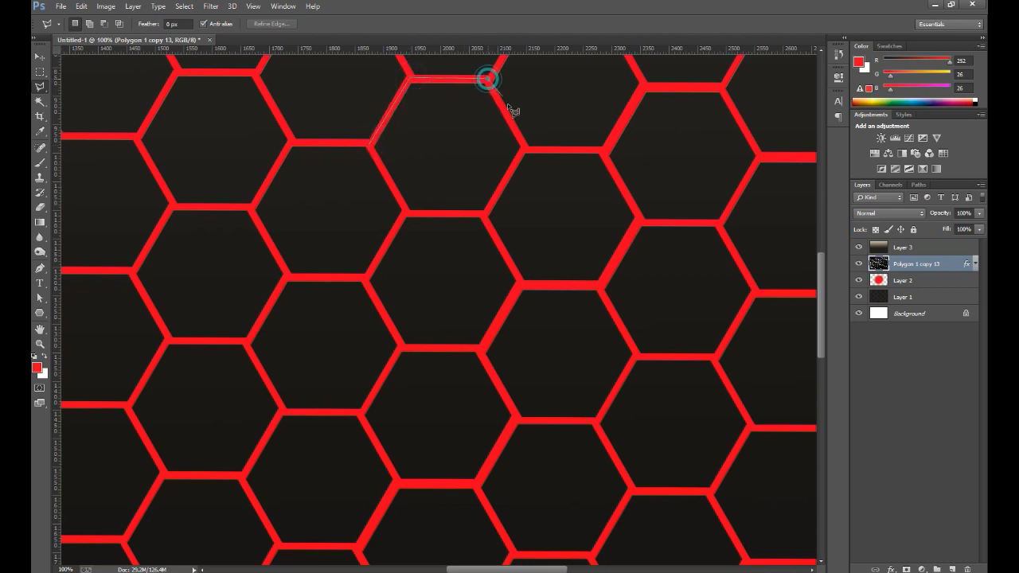
pyautogui.click(522, 149)
pyautogui.click(484, 214)
pyautogui.click(406, 349)
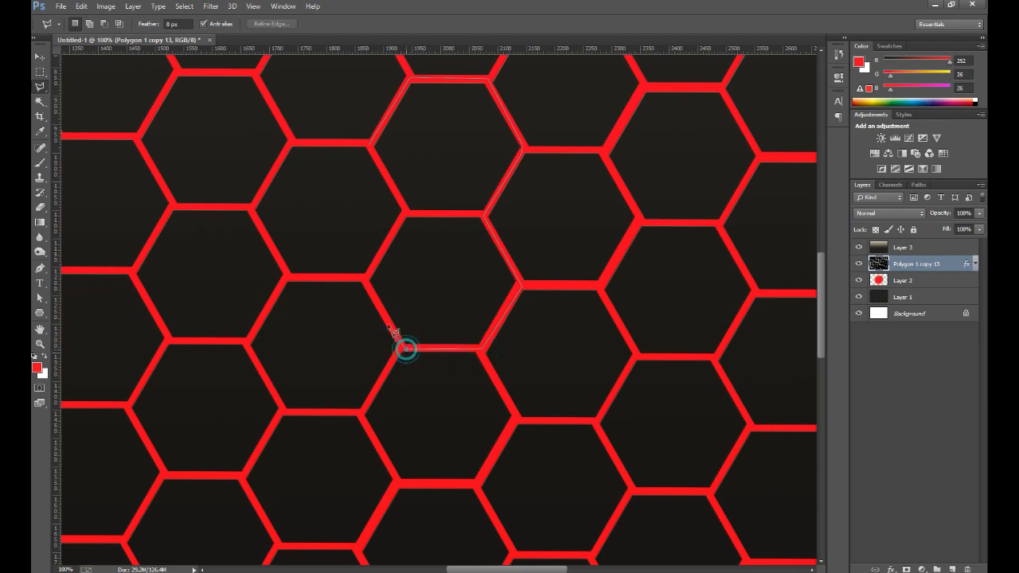
pyautogui.click(365, 281)
pyautogui.click(287, 277)
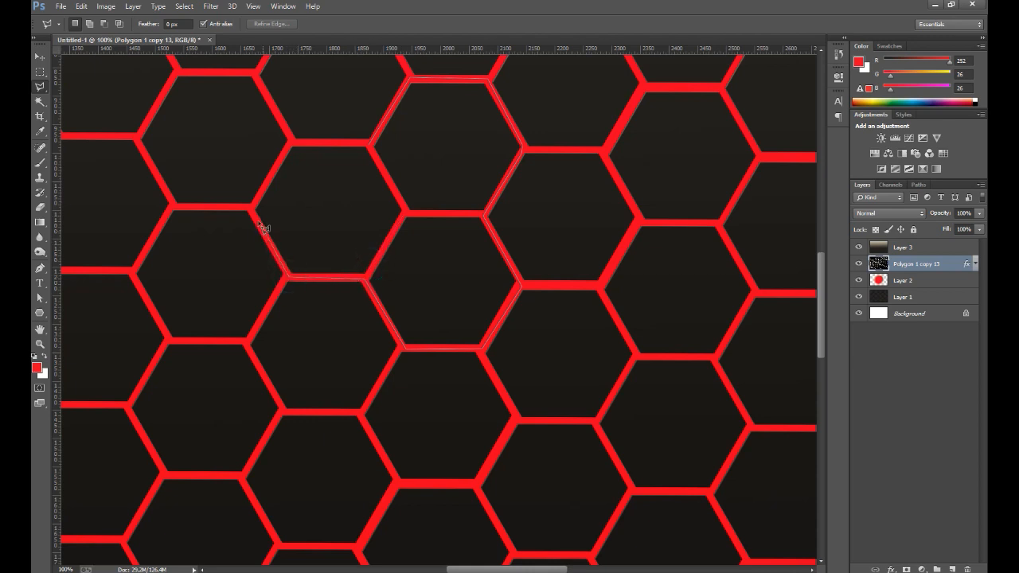
pyautogui.click(290, 144)
pyautogui.click(369, 142)
pyautogui.scroll(2, 368, 142)
pyautogui.scroll(-2, 368, 143)
pyautogui.scroll(-4, 368, 143)
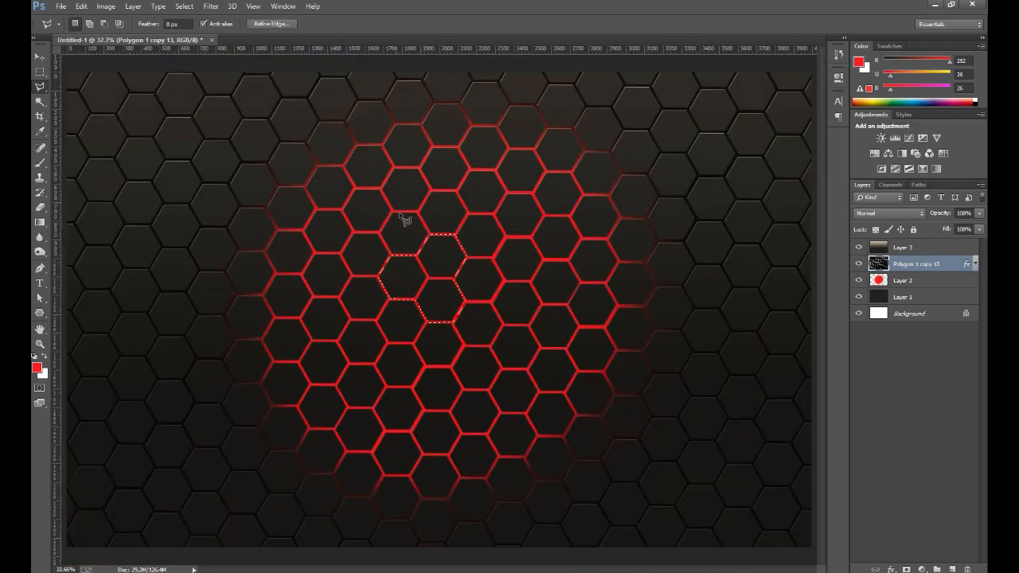
# Cut the three selected cells to their own layer and toggle that layer's visibility off and on to check it
pyautogui.rightClick(431, 293)
pyautogui.click(484, 396)
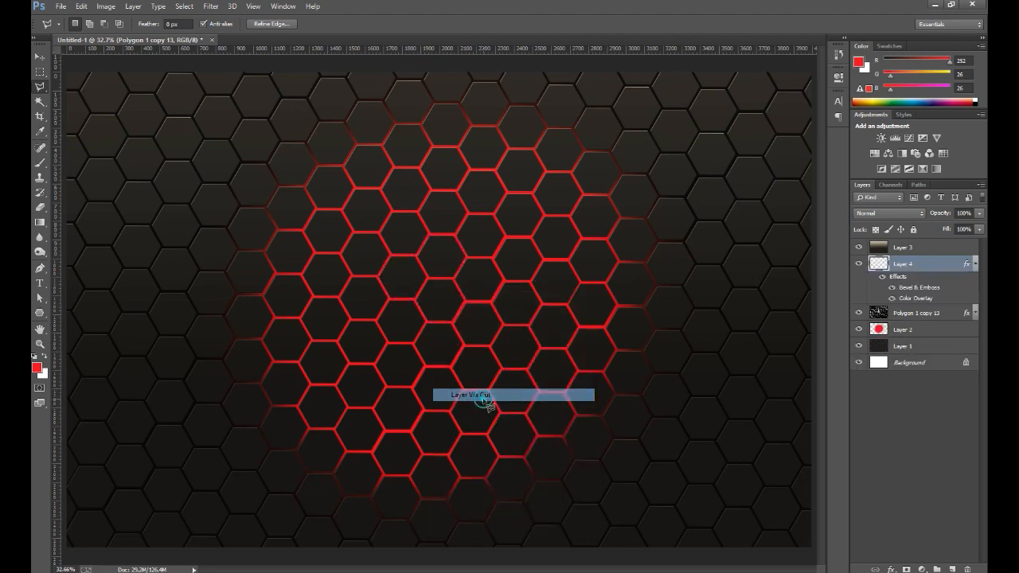
pyautogui.click(858, 264)
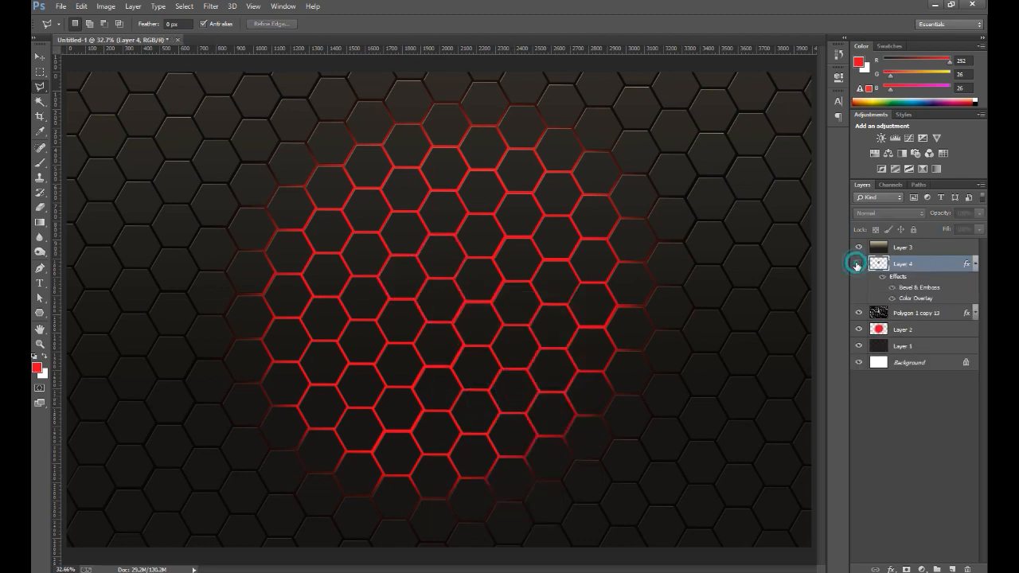
pyautogui.click(857, 265)
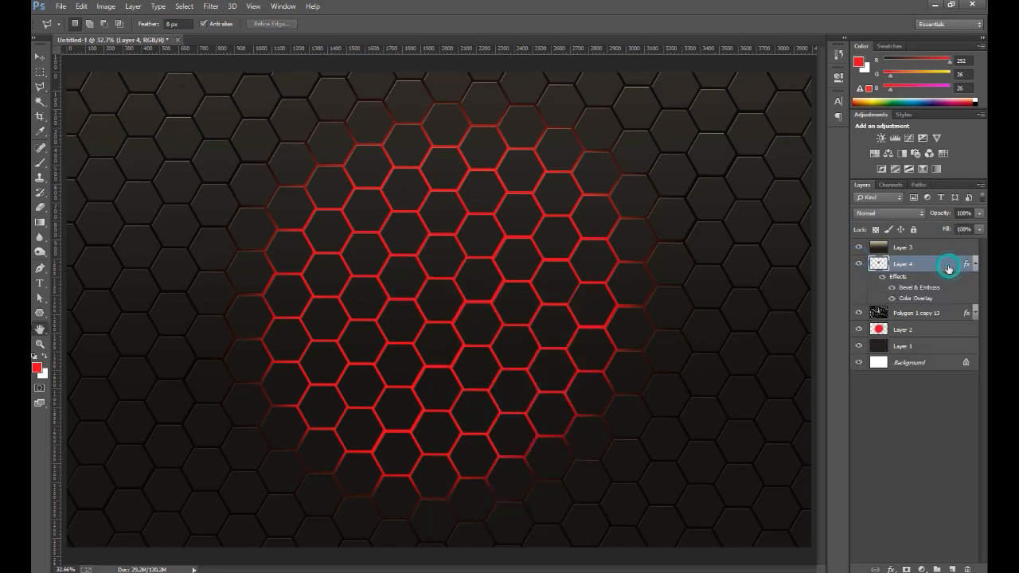
# Edit the three-cell layer's style, keeping Bevel & Emboss on and setting the Color Overlay to light red fe9595
pyautogui.doubleClick(947, 266)
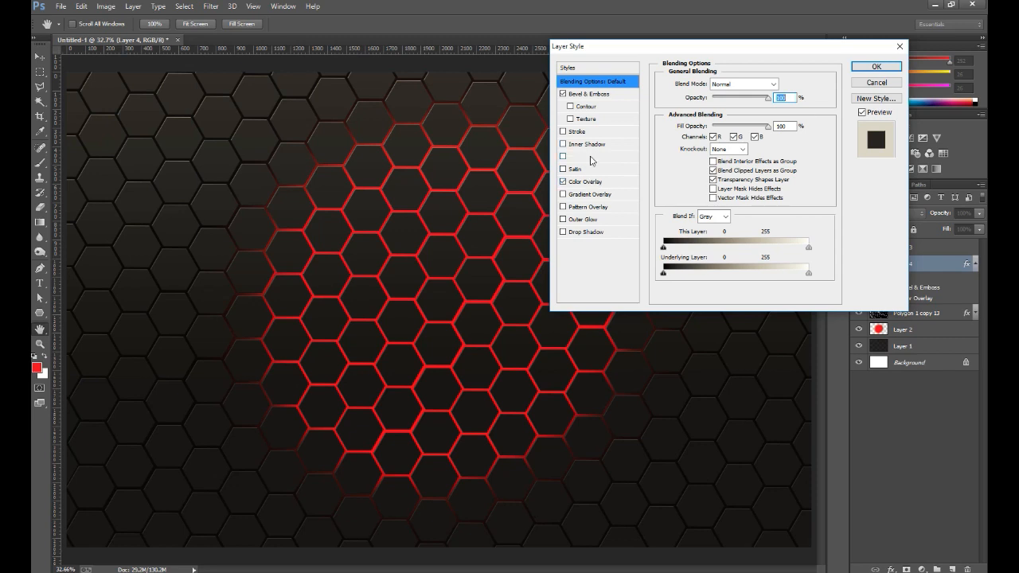
pyautogui.click(563, 94)
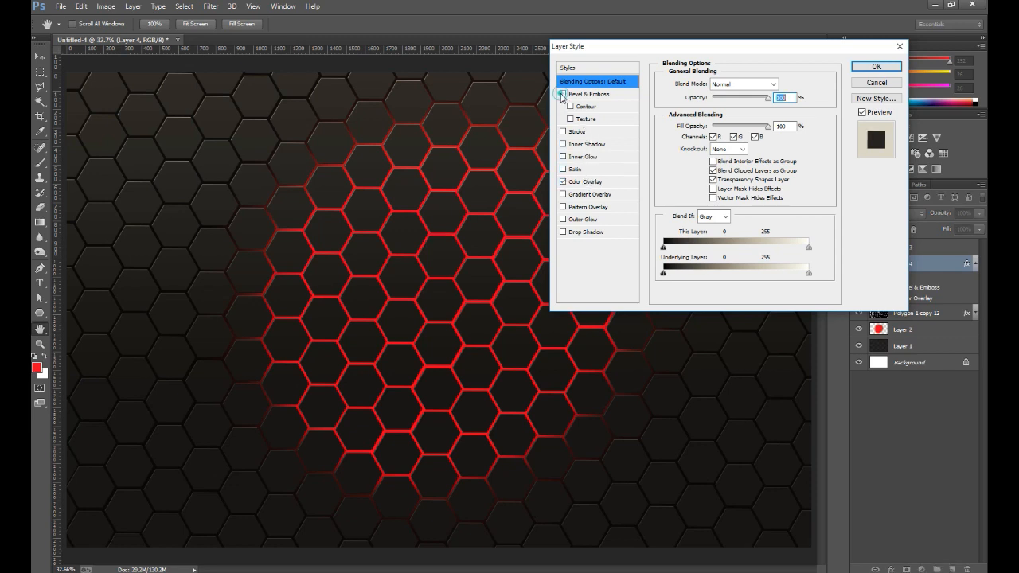
pyautogui.click(562, 94)
pyautogui.click(586, 182)
pyautogui.click(781, 84)
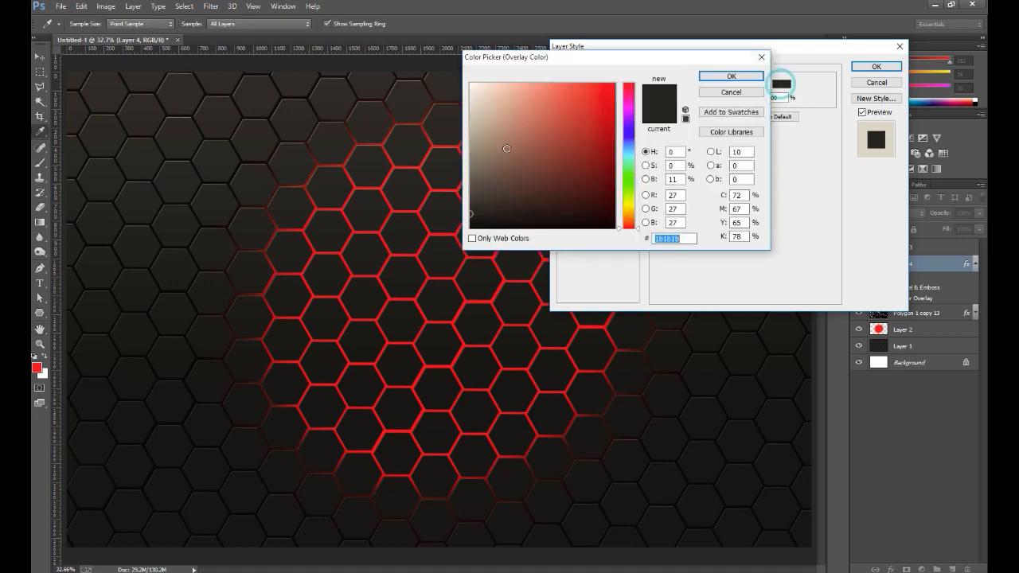
pyautogui.click(360, 183)
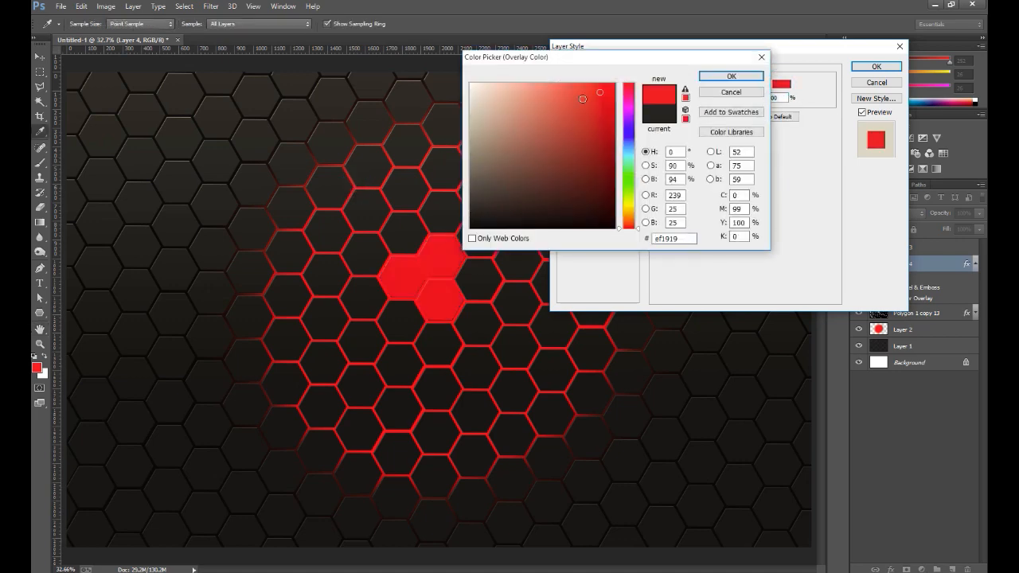
pyautogui.moveTo(580, 96)
pyautogui.mouseDown()
pyautogui.moveTo(553, 77)
pyautogui.moveTo(529, 83)
pyautogui.mouseUp()
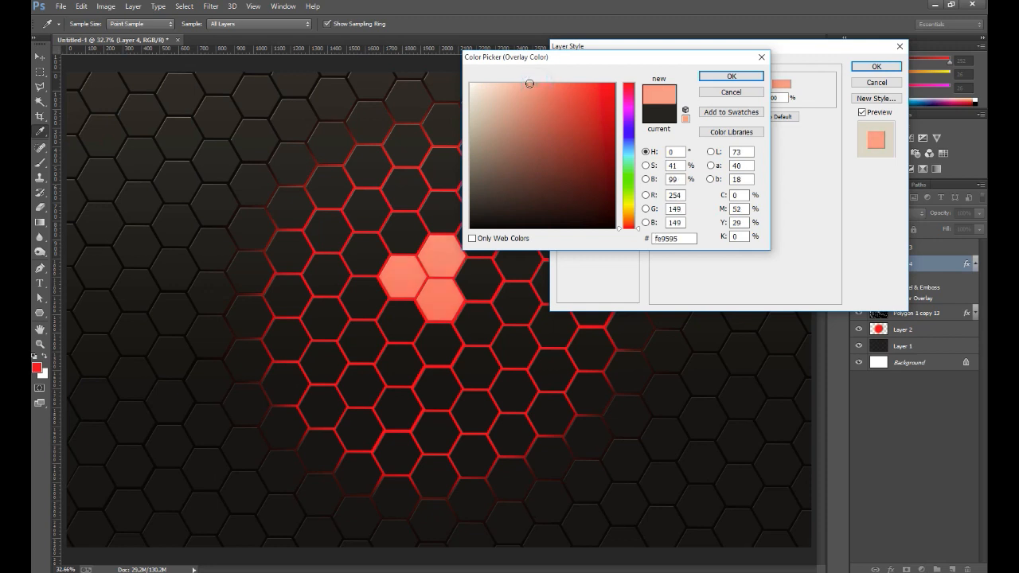
pyautogui.click(731, 75)
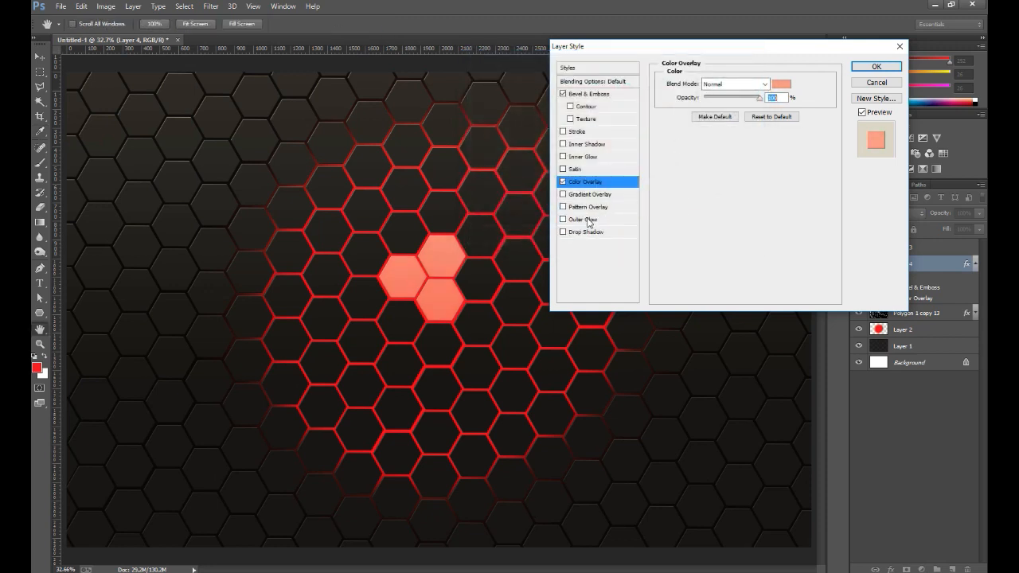
# Add an Inner Shadow to the three-cell layer's style with a size of 5 px
pyautogui.click(591, 144)
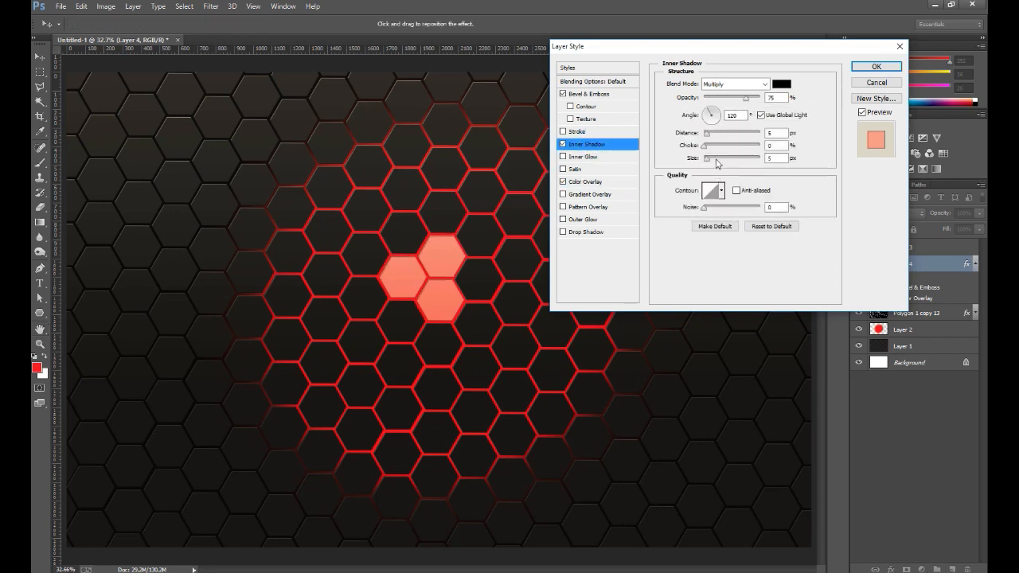
pyautogui.moveTo(718, 163); pyautogui.dragTo(711, 161)
pyautogui.click(707, 133)
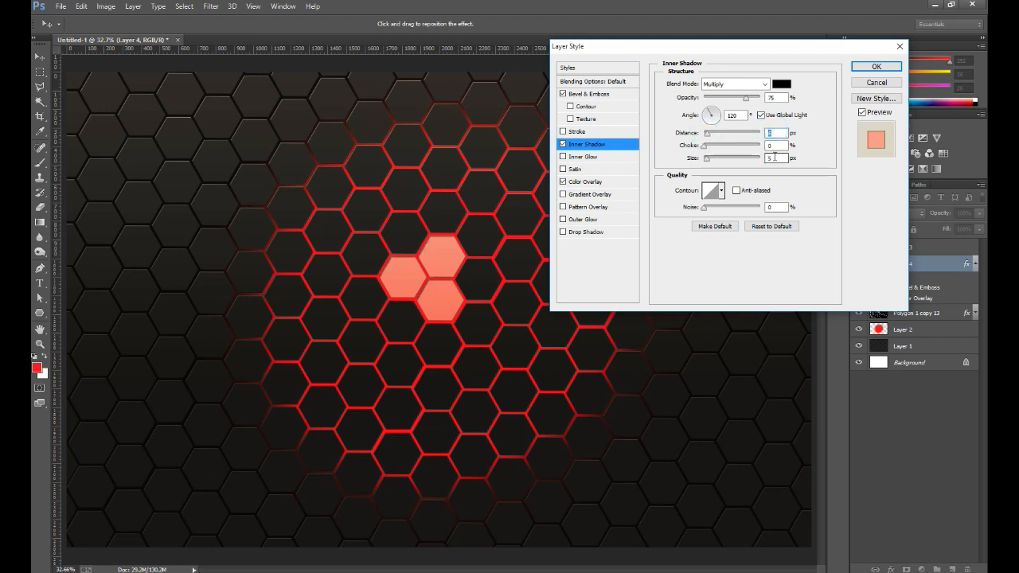
pyautogui.write('5')
# Add an Outer Glow to the three-cell layer and set its color to red fa1919
pyautogui.click(586, 219)
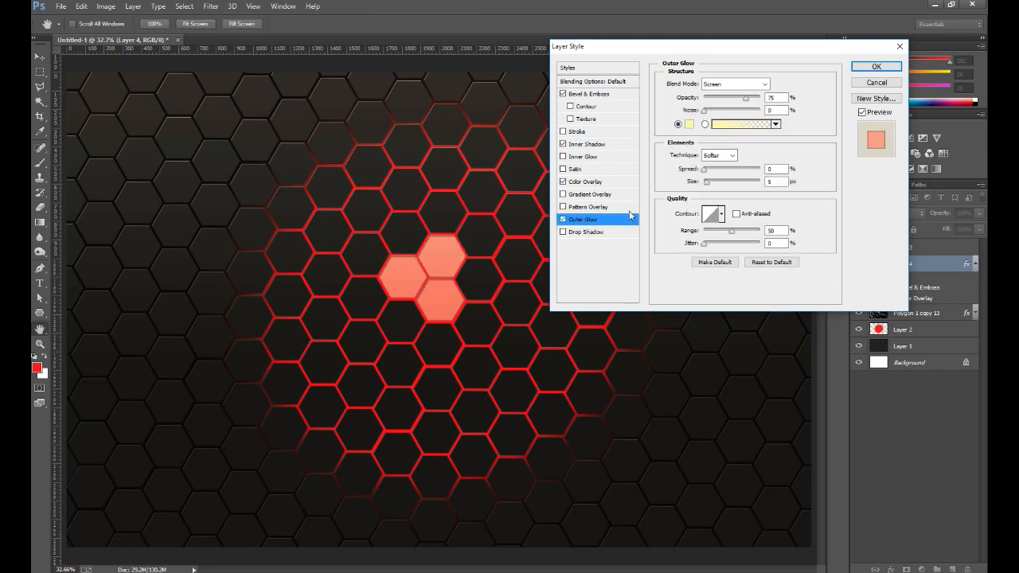
pyautogui.click(690, 126)
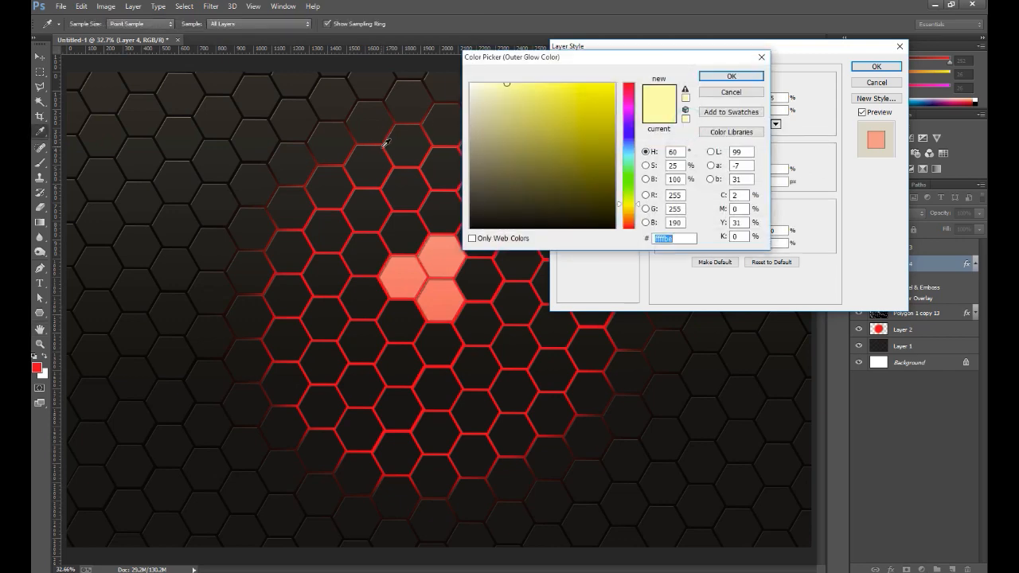
pyautogui.click(382, 148)
pyautogui.click(600, 86)
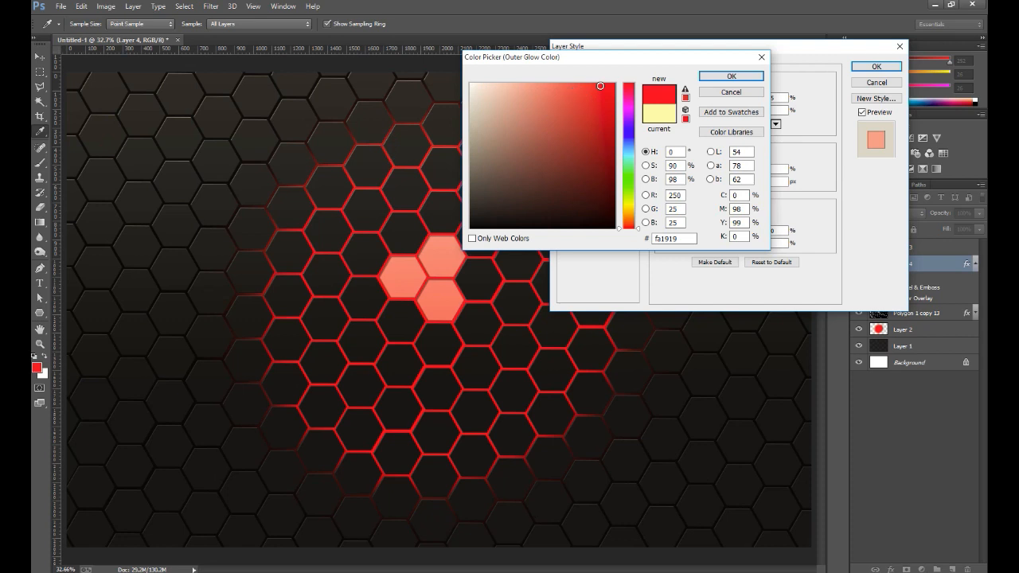
pyautogui.click(731, 76)
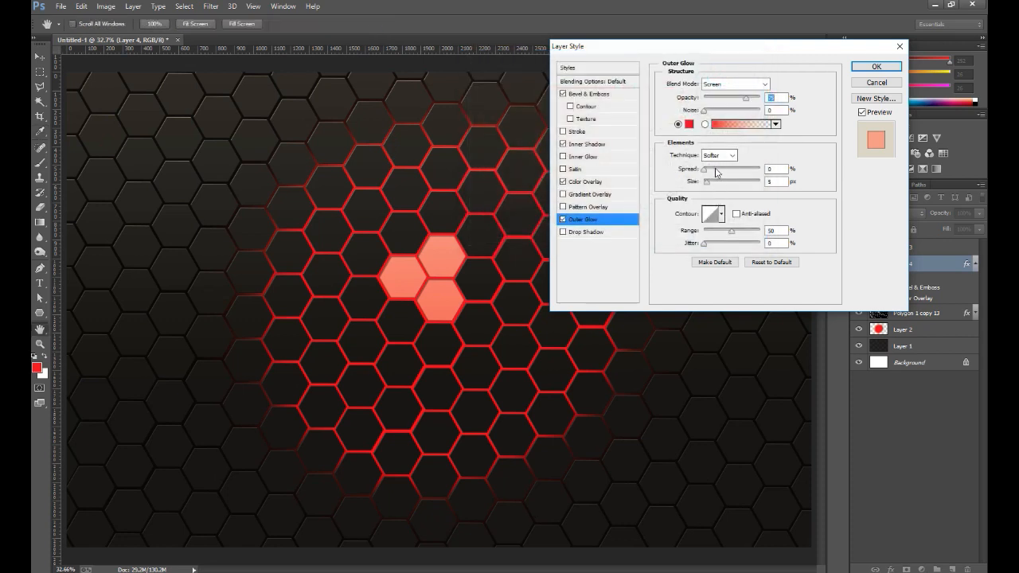
# Set the Outer Glow's spread to 13%, size to 250 px and range to 51%
pyautogui.moveTo(716, 172); pyautogui.dragTo(746, 168)
pyautogui.click(739, 182)
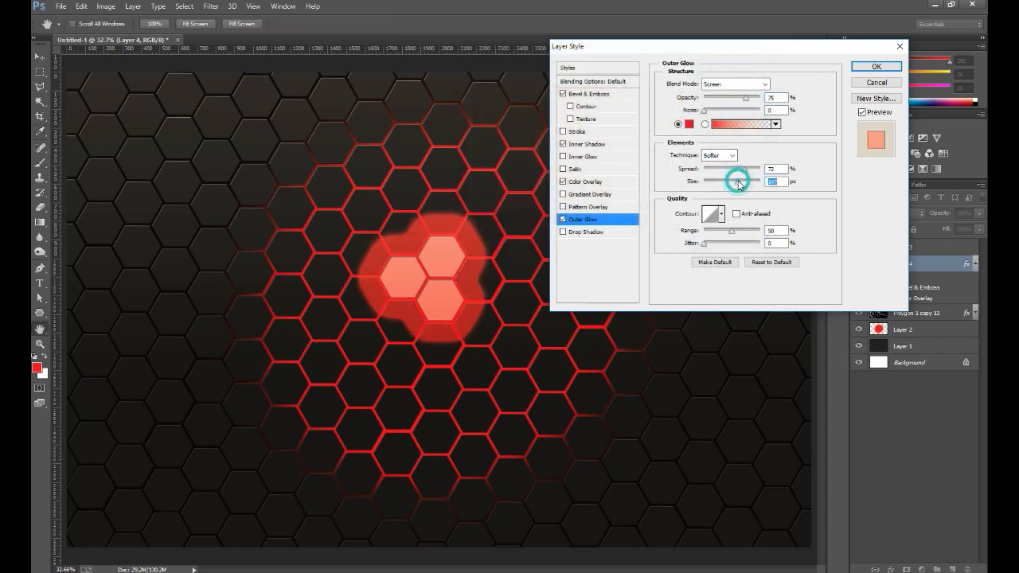
pyautogui.moveTo(714, 167); pyautogui.dragTo(763, 183)
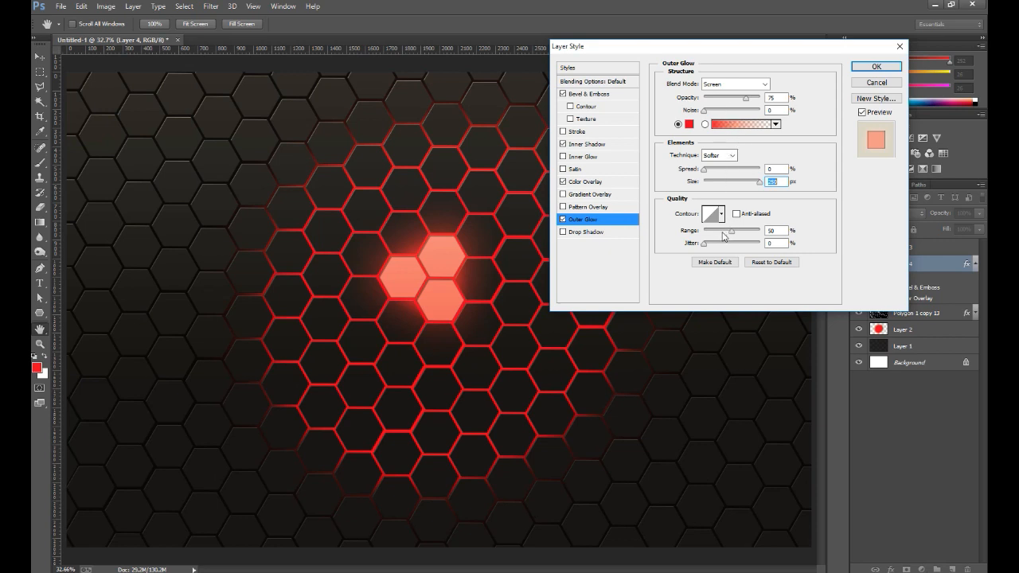
pyautogui.moveTo(724, 235)
pyautogui.mouseDown()
pyautogui.moveTo(685, 234)
pyautogui.moveTo(782, 233)
pyautogui.moveTo(730, 245)
pyautogui.mouseUp()
pyautogui.click(711, 170)
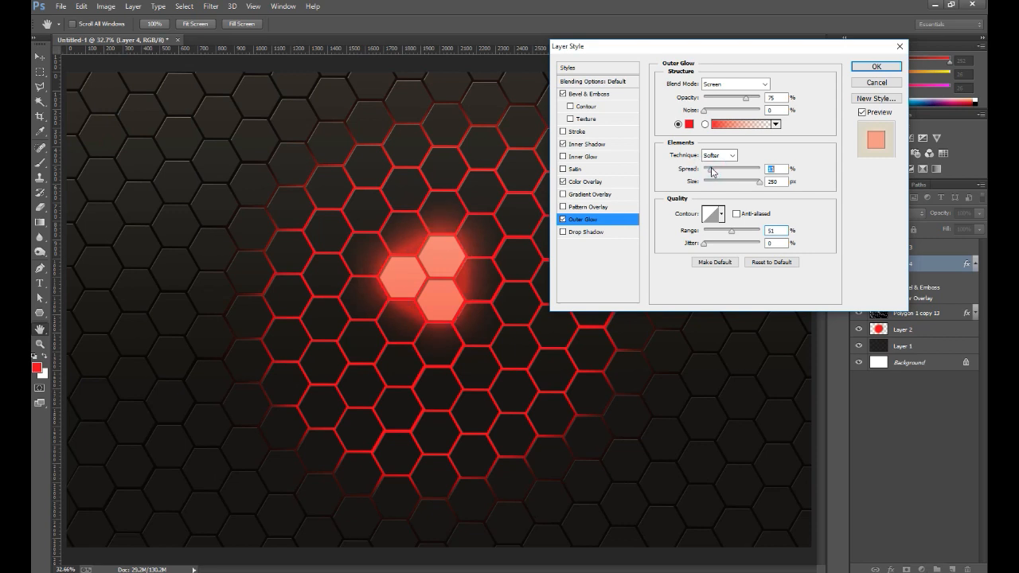
# Try the Precise technique for the Outer Glow with the opacity around 76%, and return the technique to Softer
pyautogui.click(714, 157)
pyautogui.click(711, 166)
pyautogui.click(714, 157)
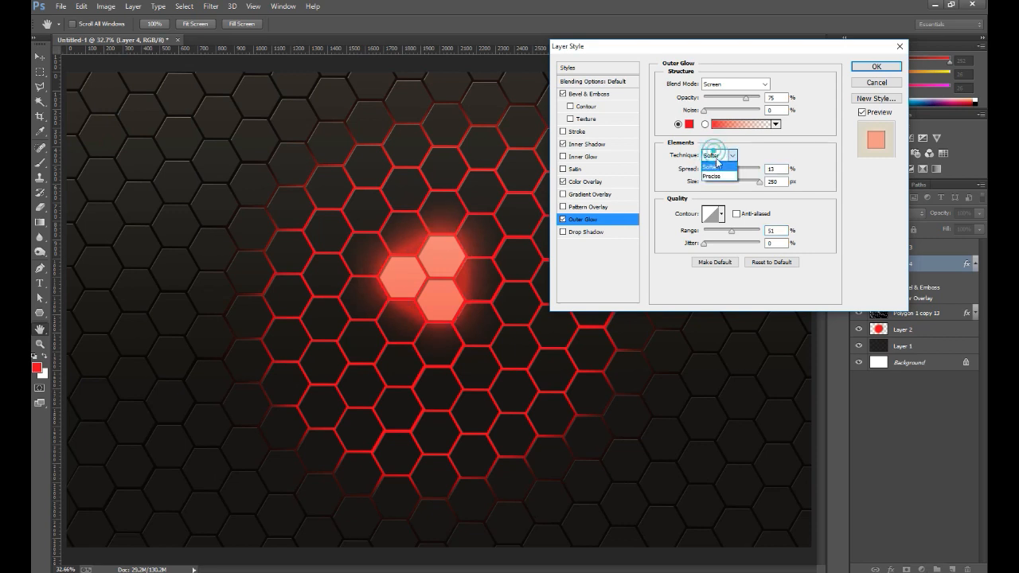
pyautogui.click(713, 176)
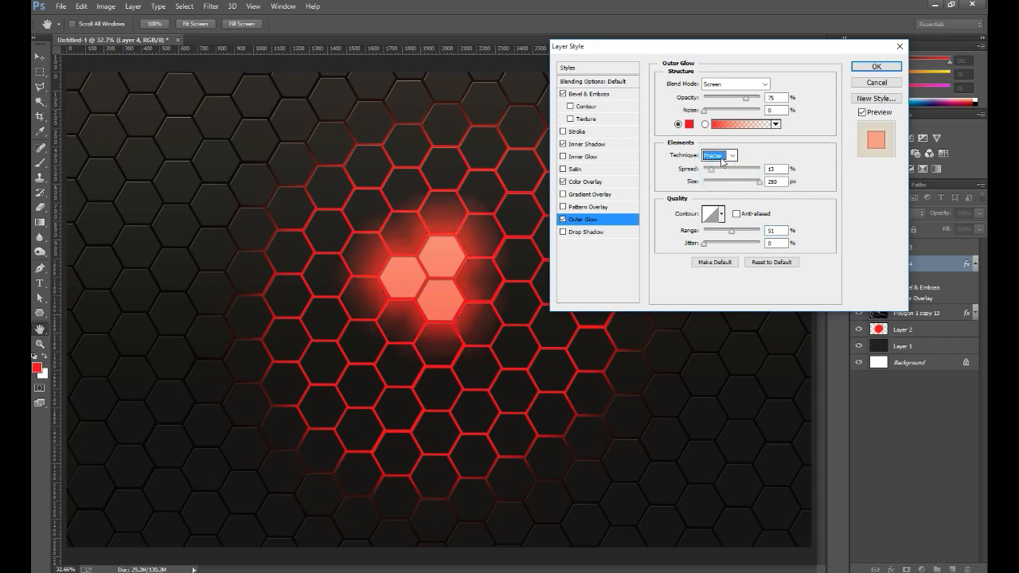
pyautogui.moveTo(745, 97); pyautogui.dragTo(731, 100)
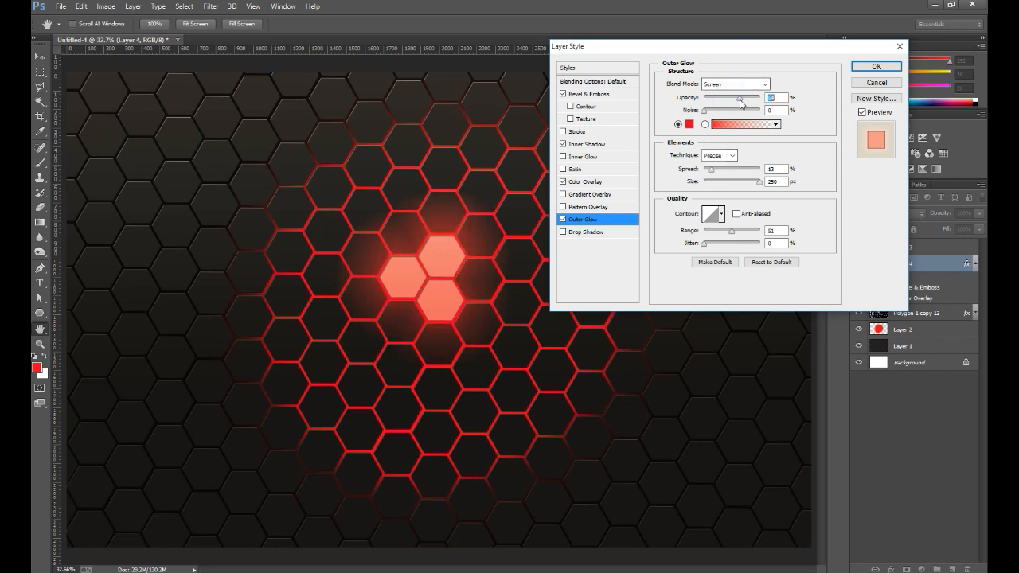
pyautogui.moveTo(741, 100); pyautogui.dragTo(746, 99)
pyautogui.click(715, 157)
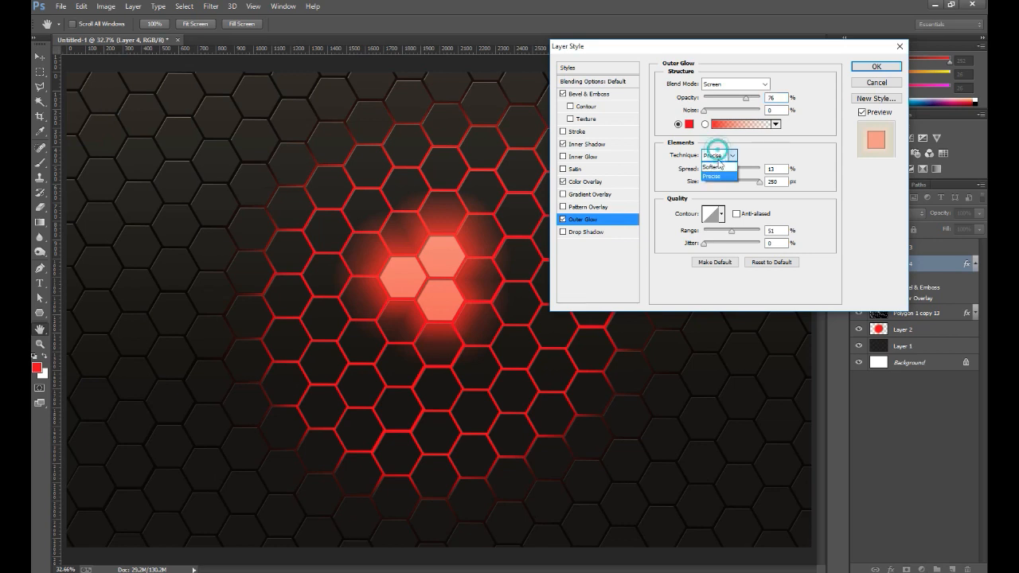
pyautogui.click(716, 165)
# Fine-tune the Outer Glow to about 64% opacity and 14% spread at 250 px size, and apply the layer style
pyautogui.moveTo(730, 103); pyautogui.dragTo(737, 102)
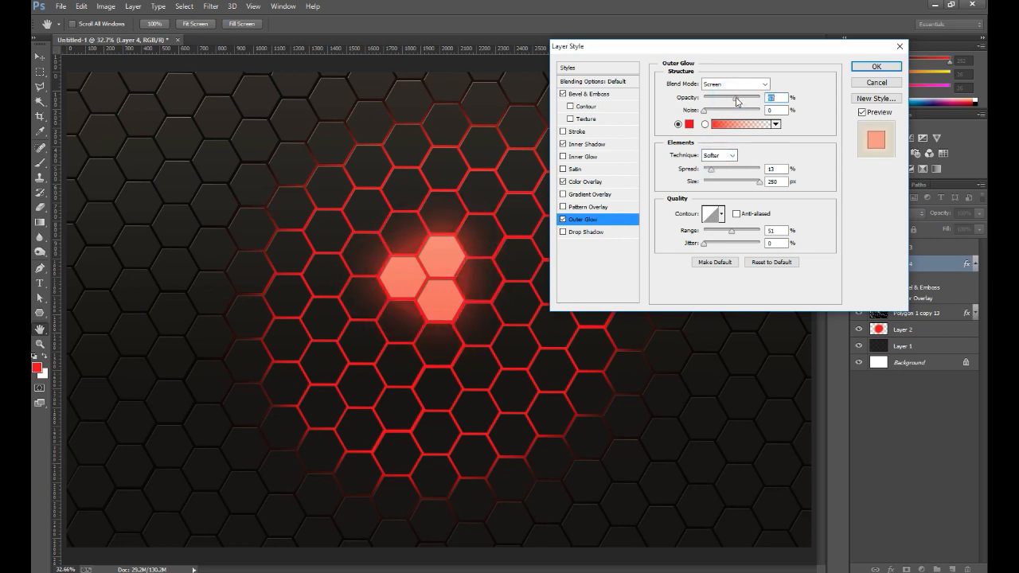
pyautogui.moveTo(711, 170); pyautogui.dragTo(760, 182)
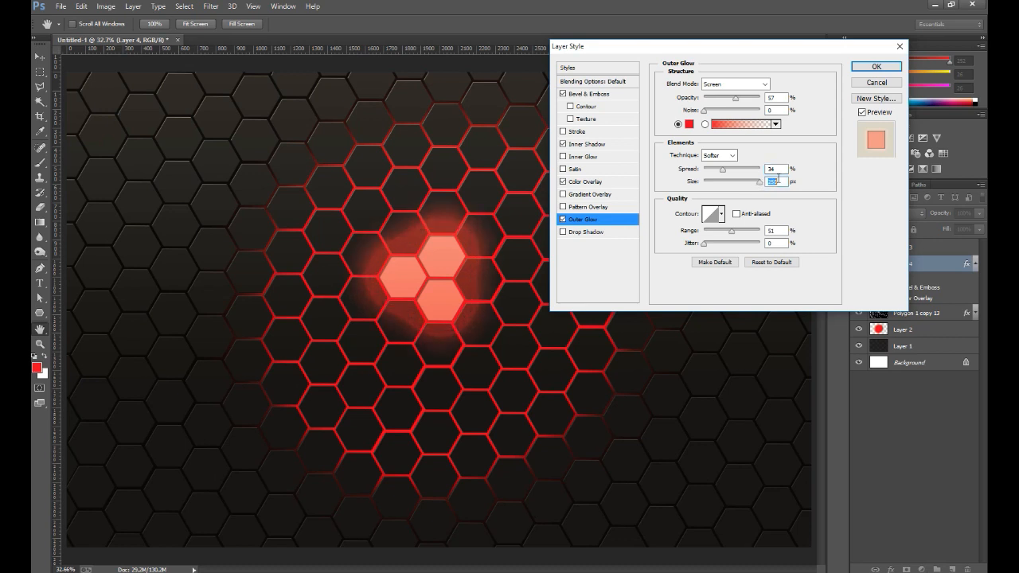
pyautogui.moveTo(735, 97); pyautogui.dragTo(718, 101)
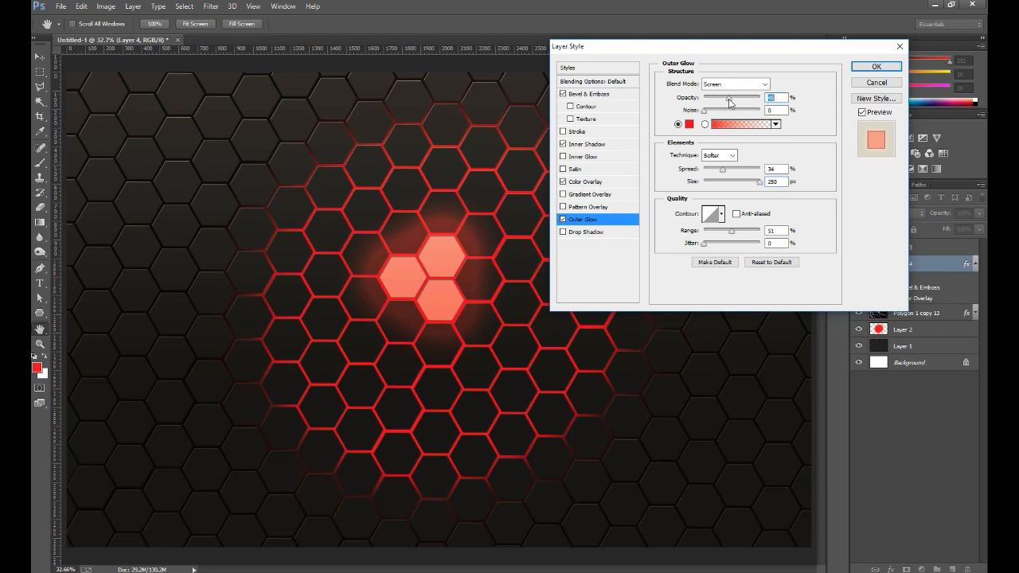
pyautogui.moveTo(722, 169); pyautogui.dragTo(711, 169)
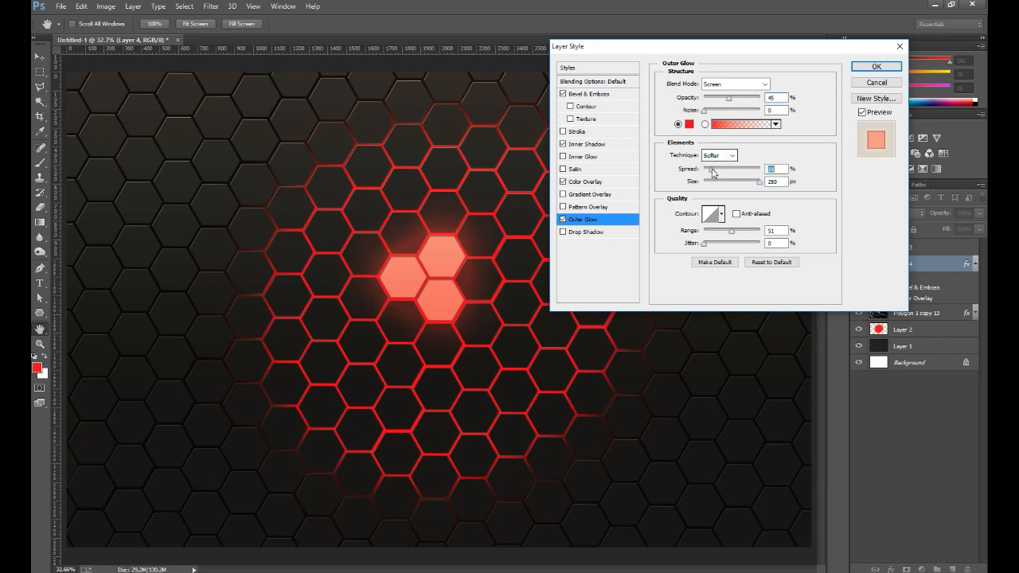
pyautogui.moveTo(739, 101); pyautogui.dragTo(770, 106)
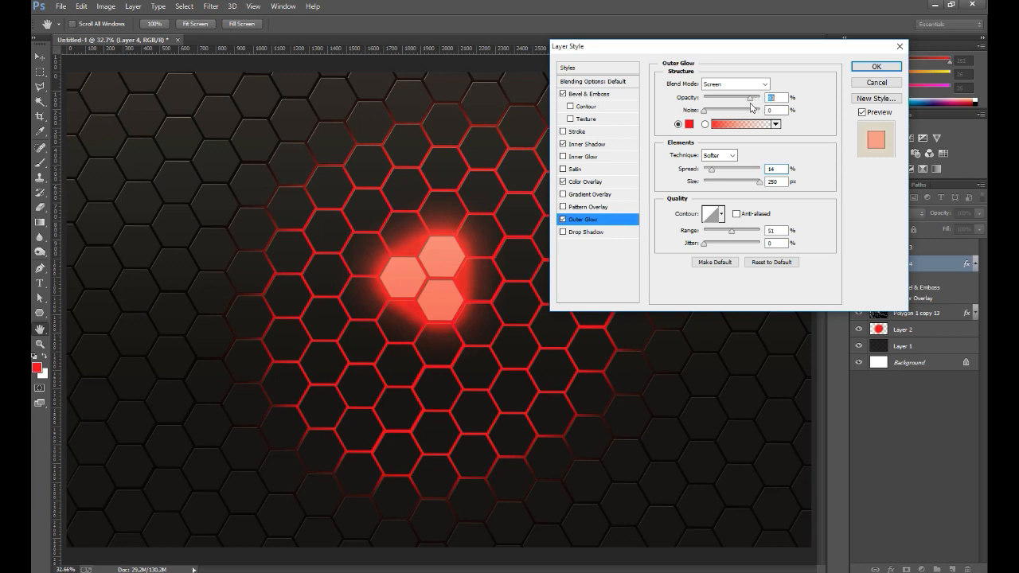
pyautogui.moveTo(742, 105); pyautogui.dragTo(741, 107)
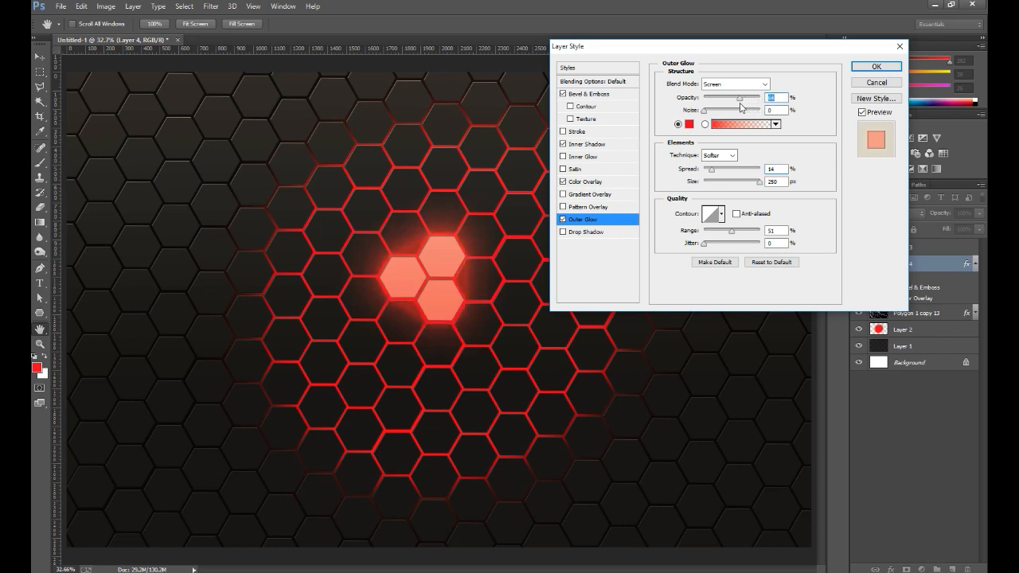
pyautogui.click(876, 66)
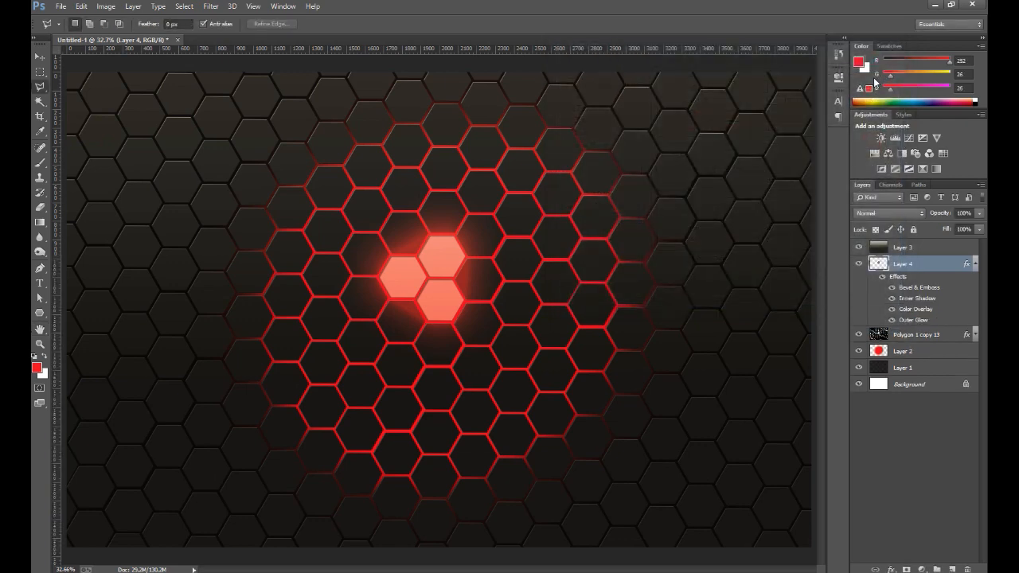
# On Layer 2, extend the red glow in the gaps above and left of the highlighted cells using a 900 px red brush
pyautogui.hotkey('ctrl', '-')
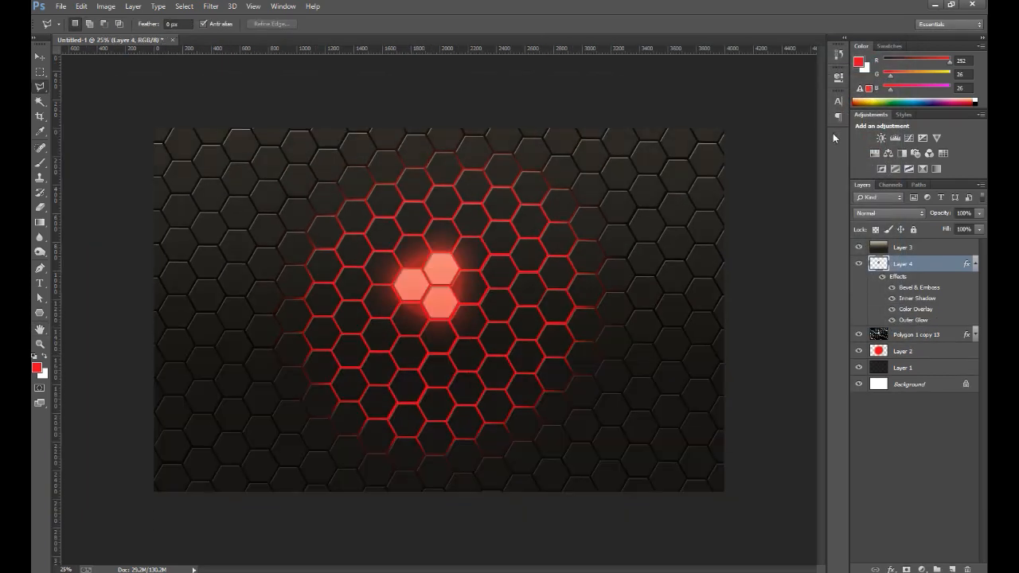
pyautogui.hotkey('ctrl', '+')
pyautogui.hotkey('ctrl', '-')
pyautogui.click(939, 353)
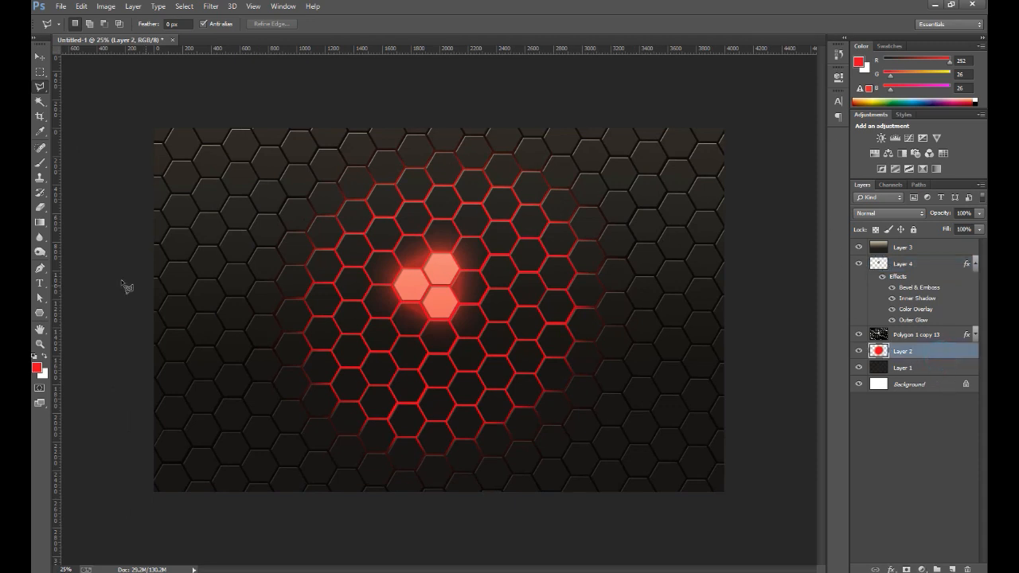
pyautogui.click(40, 163)
pyautogui.moveTo(361, 235)
pyautogui.mouseDown()
pyautogui.moveTo(416, 191)
pyautogui.moveTo(483, 212)
pyautogui.mouseUp()
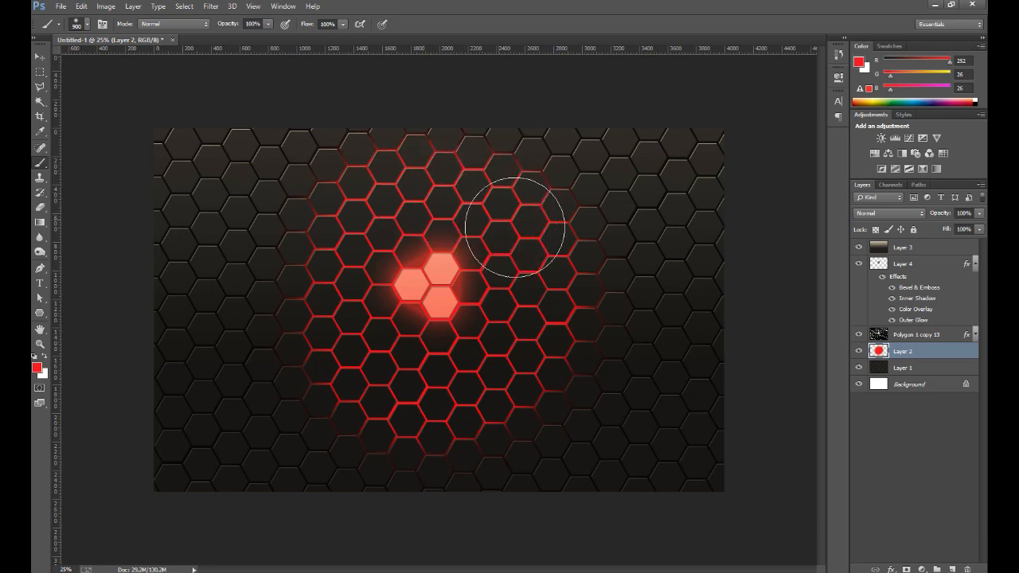
pyautogui.moveTo(367, 352)
pyautogui.mouseDown()
pyautogui.moveTo(332, 317)
pyautogui.moveTo(330, 257)
pyautogui.moveTo(350, 226)
pyautogui.moveTo(381, 219)
pyautogui.mouseUp()
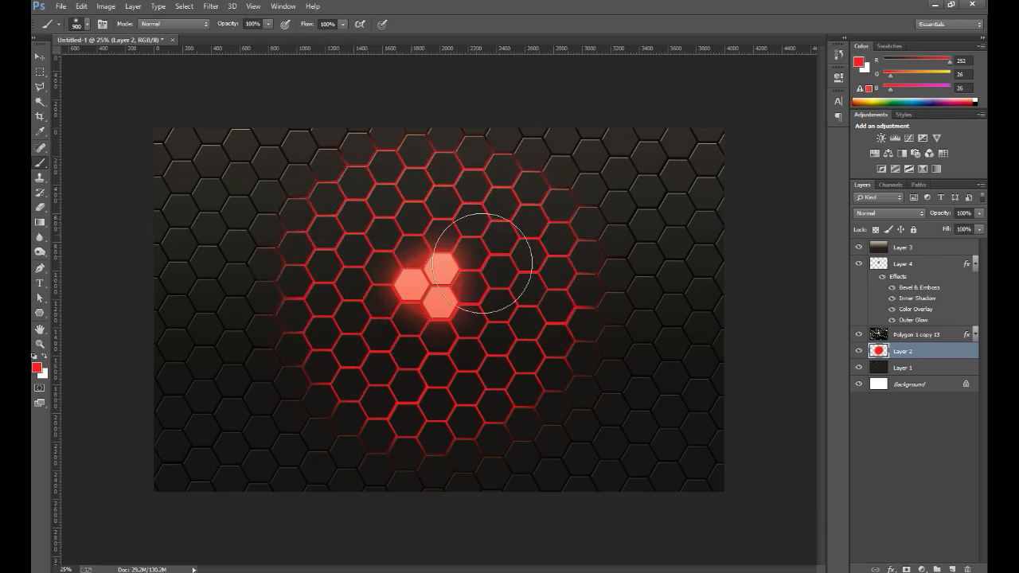
pyautogui.hotkey('ctrl', '-')
pyautogui.hotkey('ctrl', '+')
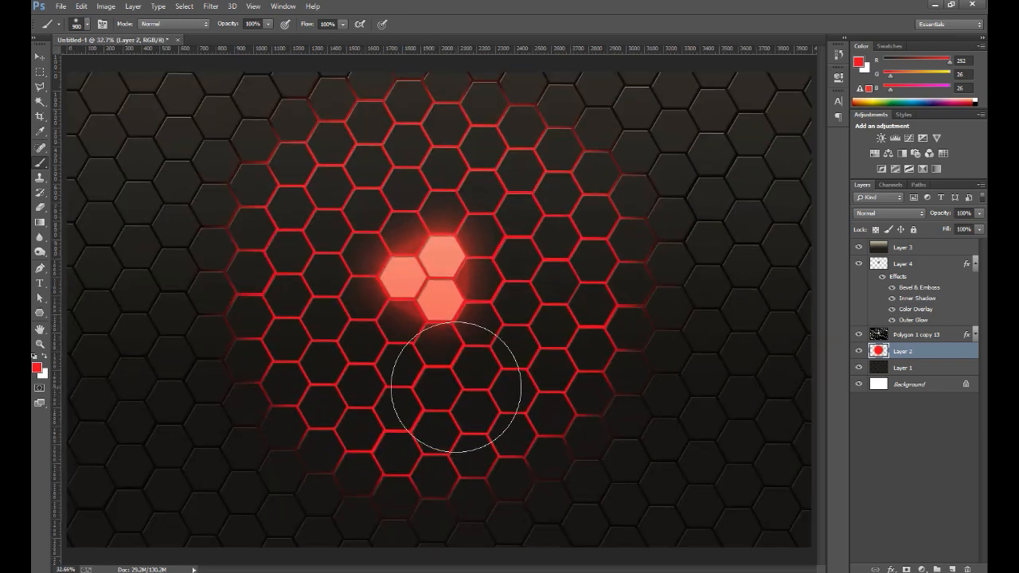